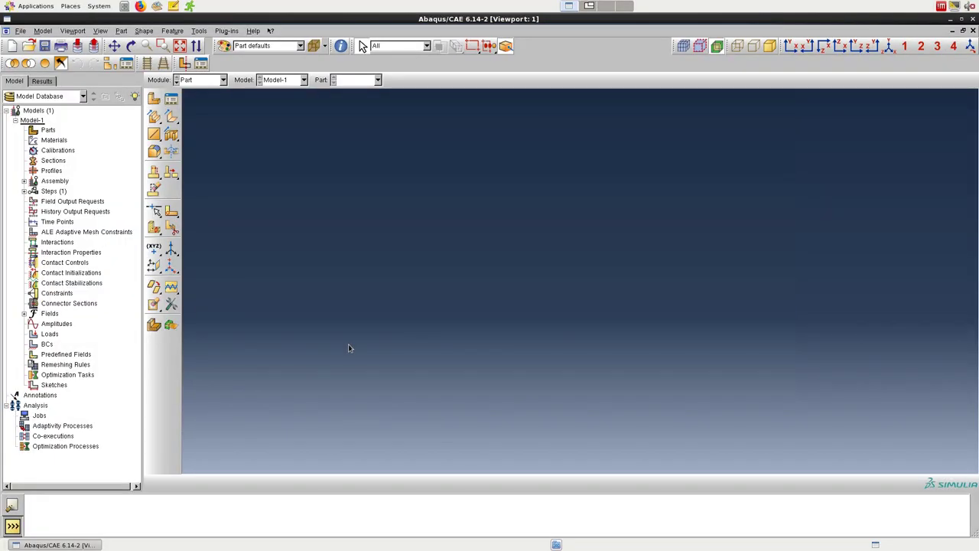
# Step: Start a new 3D deformable shell extrusion part with approximate size 1
pyautogui.click(153, 98)
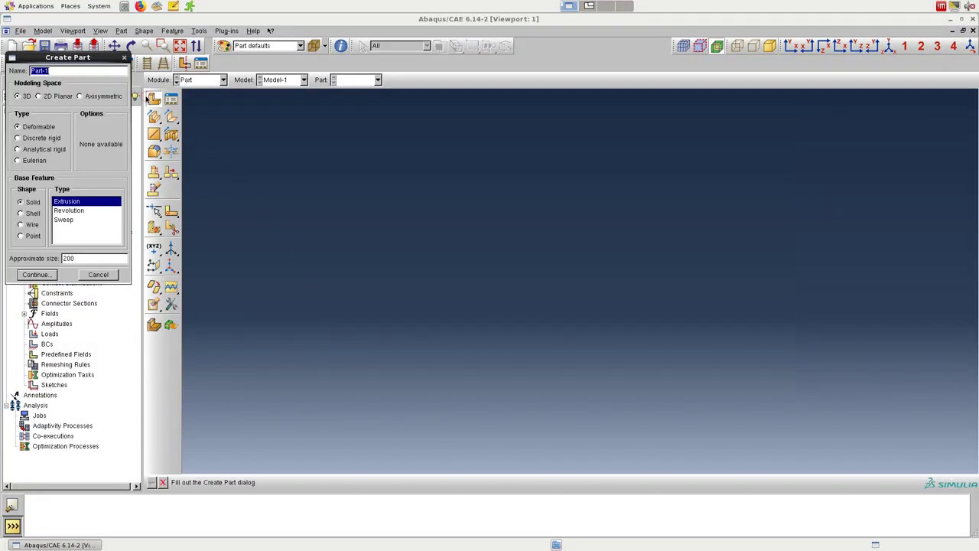
pyautogui.click(32, 214)
pyautogui.click(72, 211)
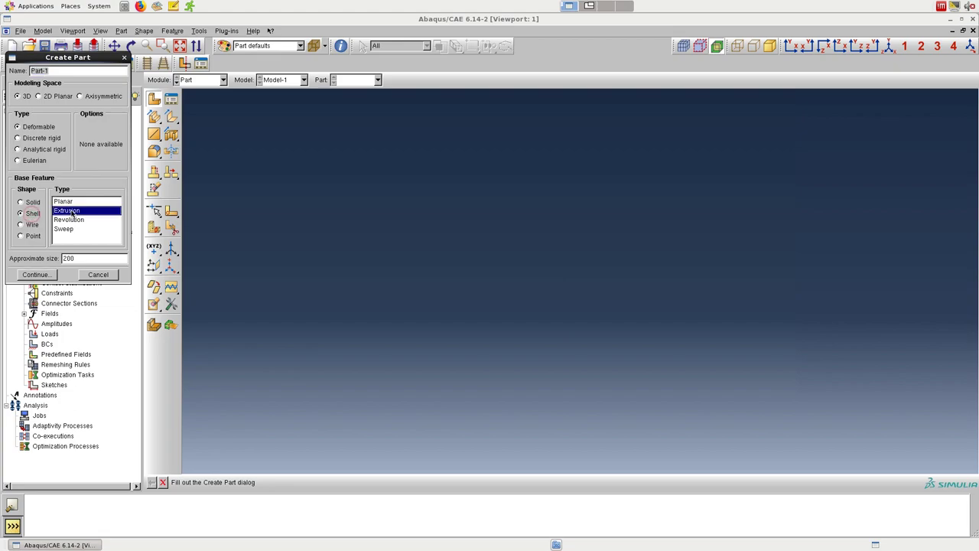
pyautogui.doubleClick(73, 259)
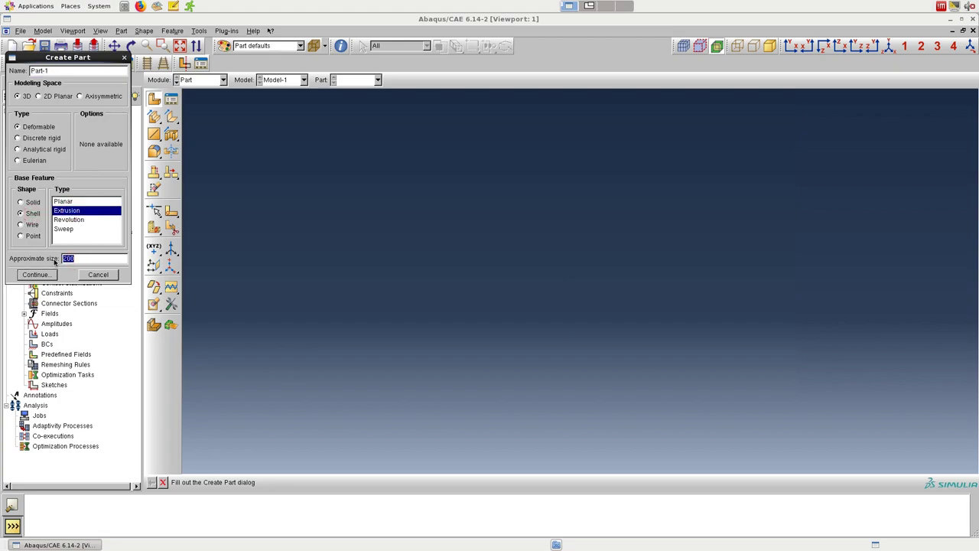
pyautogui.write('1')
pyautogui.click(44, 277)
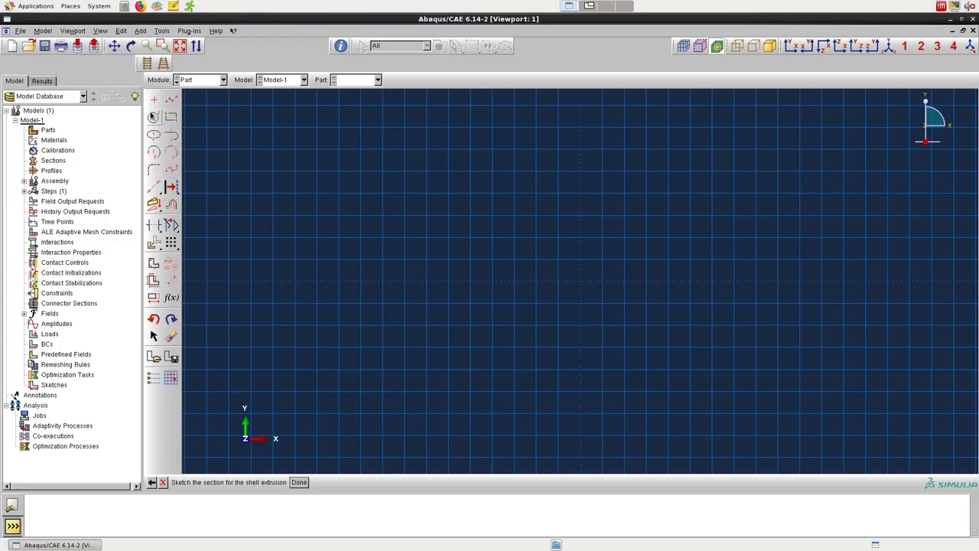
# Step: Sketch two side-by-side circles and join their tops and bottoms with straight lines
pyautogui.click(153, 116)
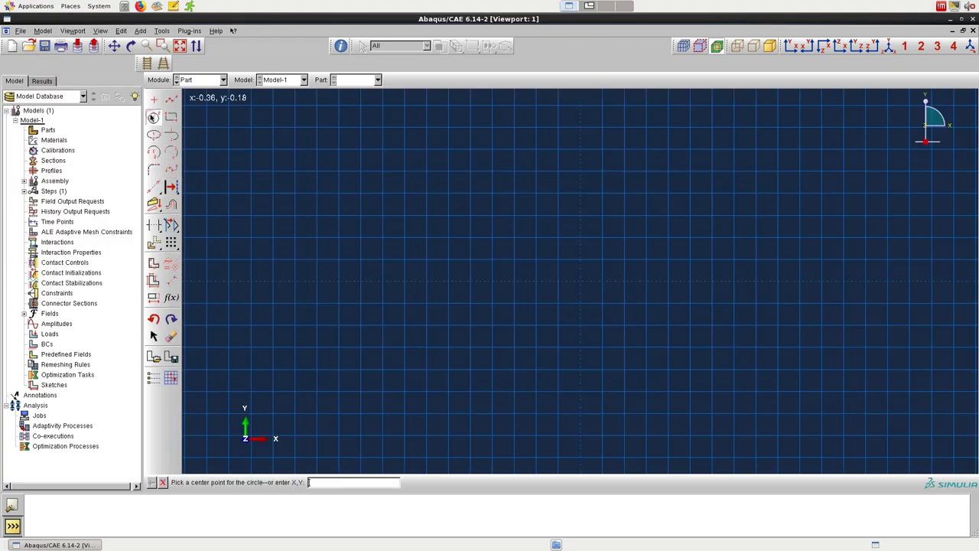
pyautogui.click(514, 282)
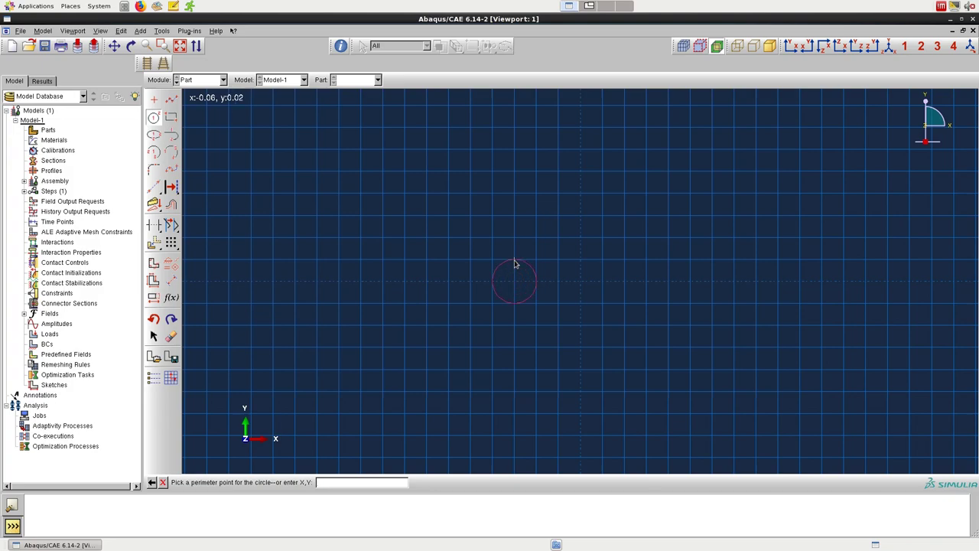
pyautogui.click(515, 260)
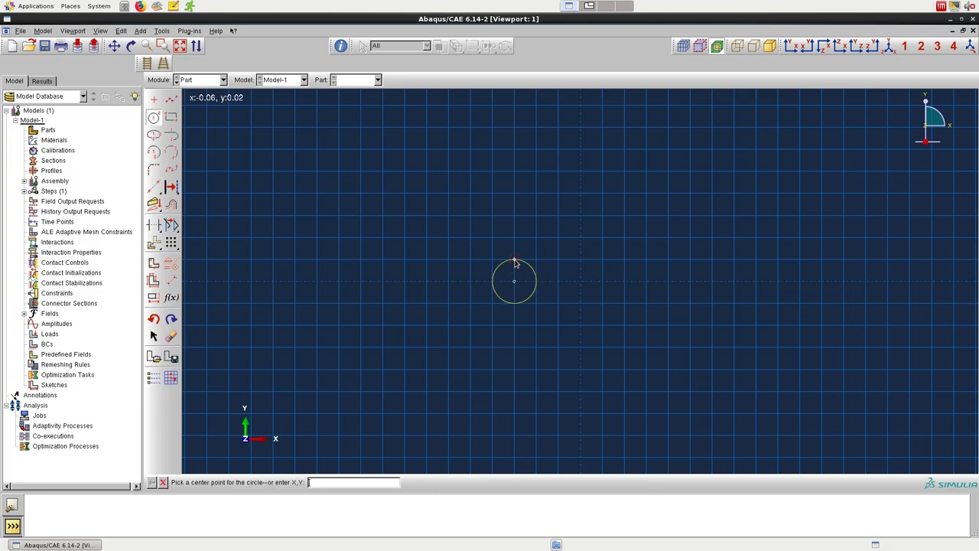
pyautogui.click(645, 282)
pyautogui.click(645, 260)
pyautogui.click(172, 100)
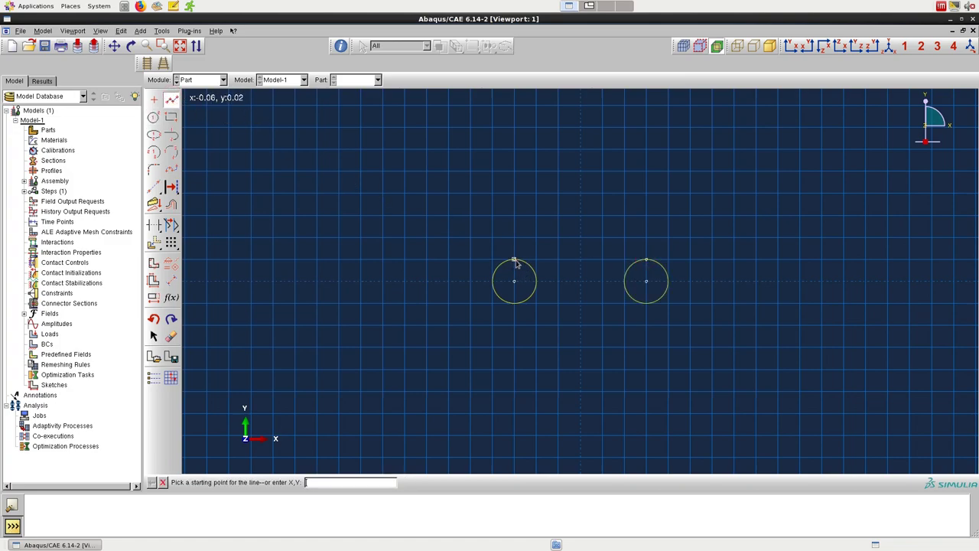
pyautogui.click(515, 261)
pyautogui.click(647, 261)
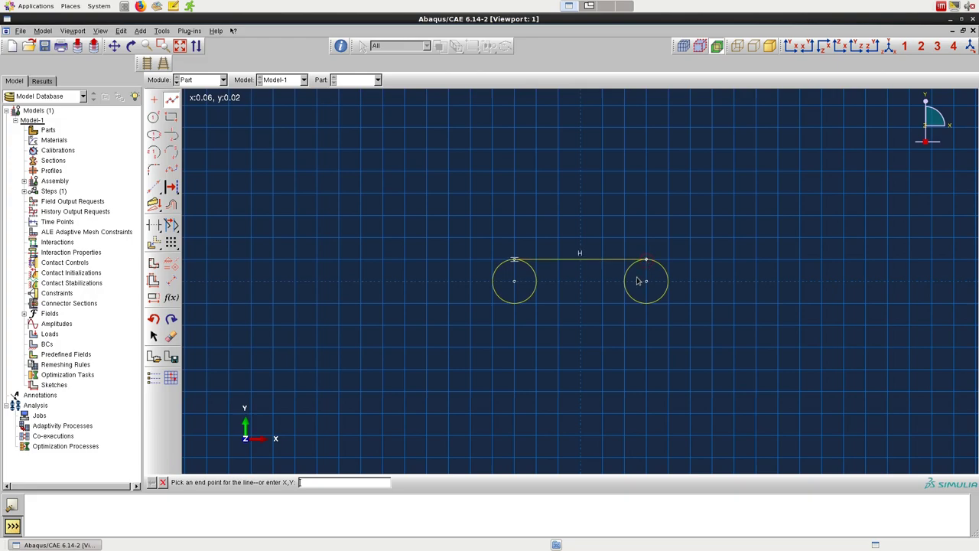
pyautogui.press('Escape')
pyautogui.click(172, 99)
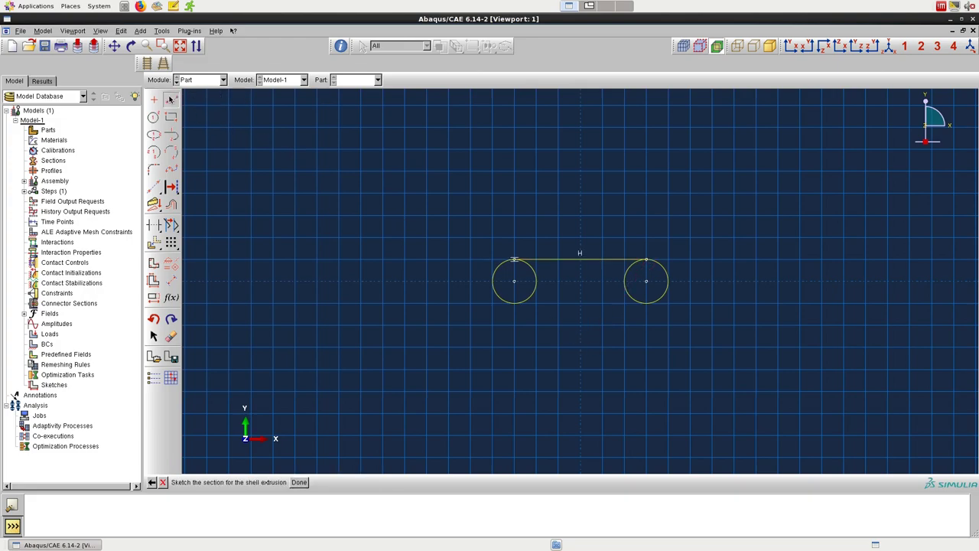
pyautogui.click(514, 304)
pyautogui.click(646, 303)
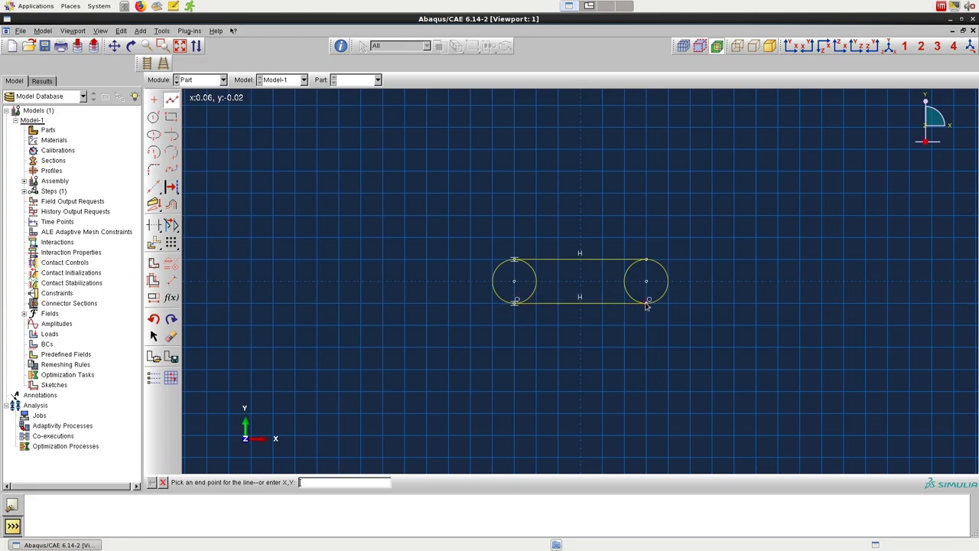
pyautogui.press('Escape')
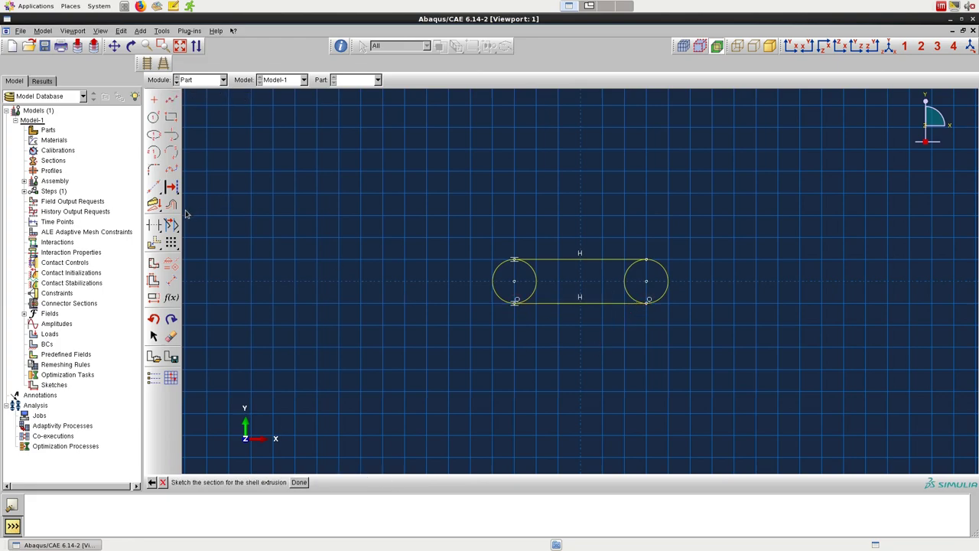
# Step: Trim both circles' inner arcs and extrude the slot profile to depth 0.25
pyautogui.click(155, 224)
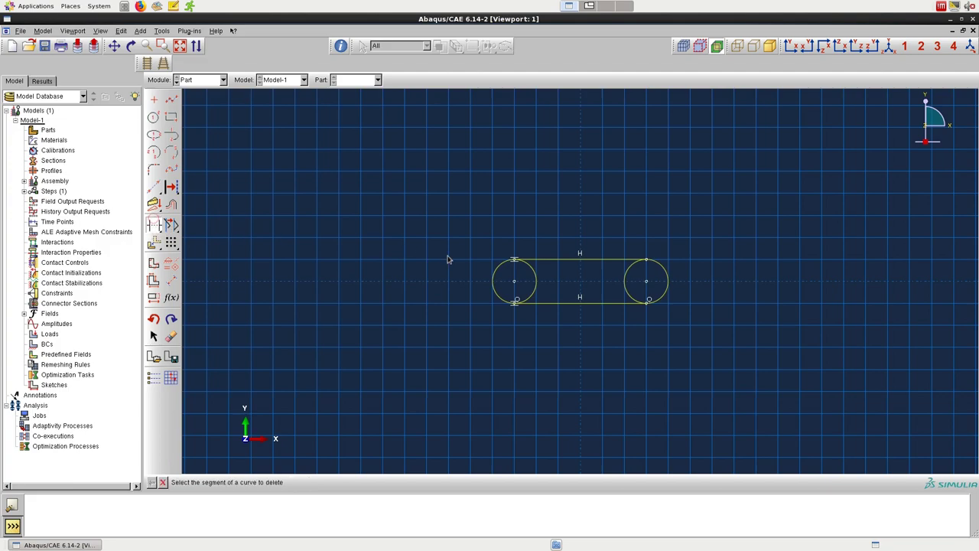
pyautogui.click(536, 288)
pyautogui.click(624, 282)
pyautogui.click(163, 483)
pyautogui.click(298, 482)
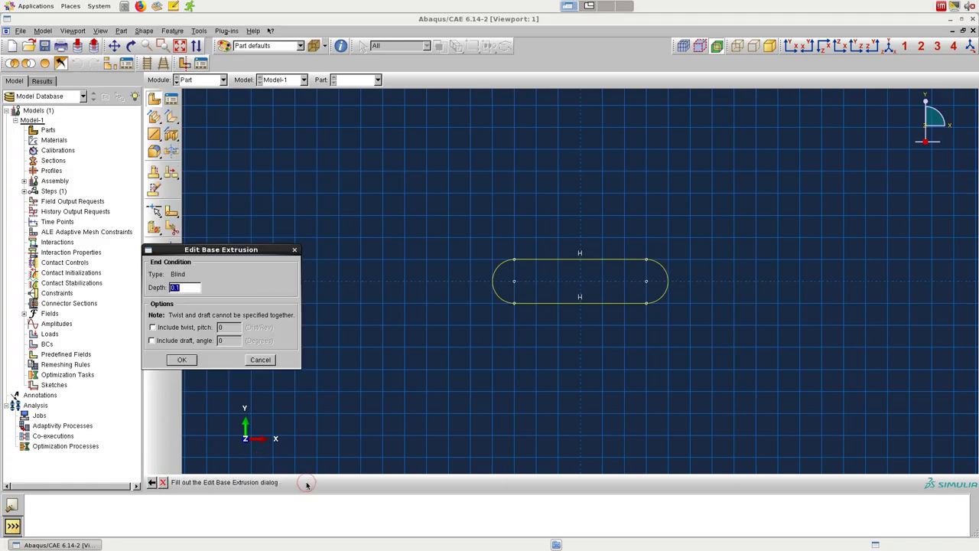
pyautogui.write('0.25')
pyautogui.click(182, 360)
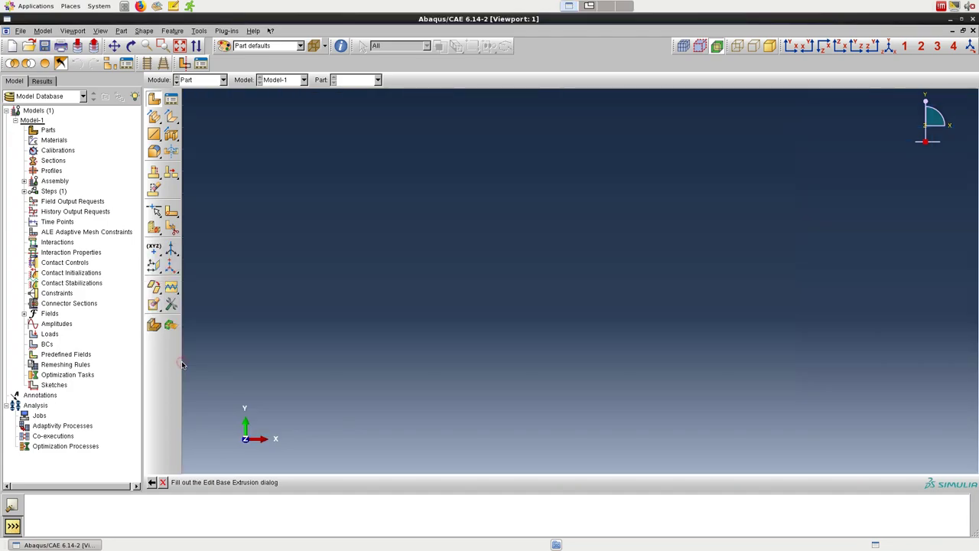
# Step: In the Property module, create a material with Young's modulus 70e9 and Poisson's ratio 0.33
pyautogui.click(177, 83)
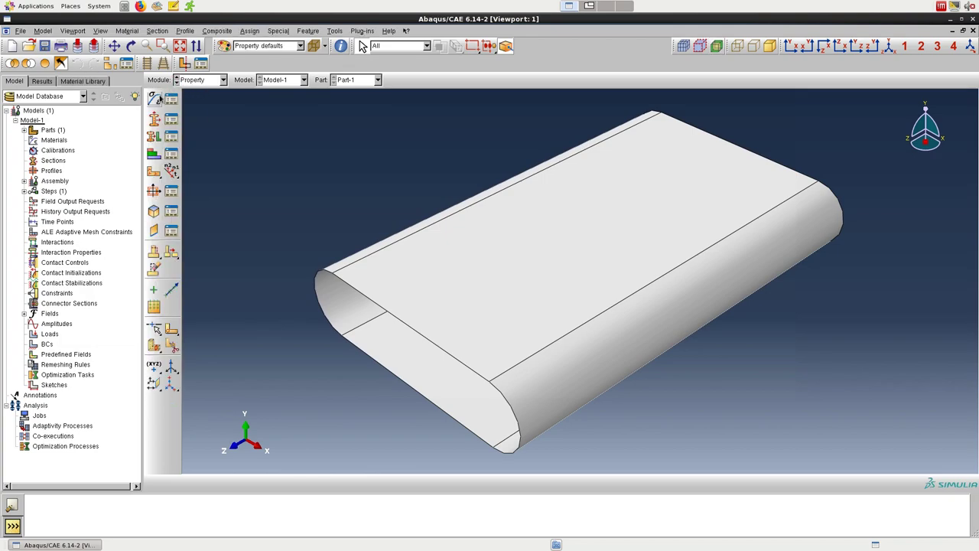
pyautogui.click(154, 99)
pyautogui.click(199, 206)
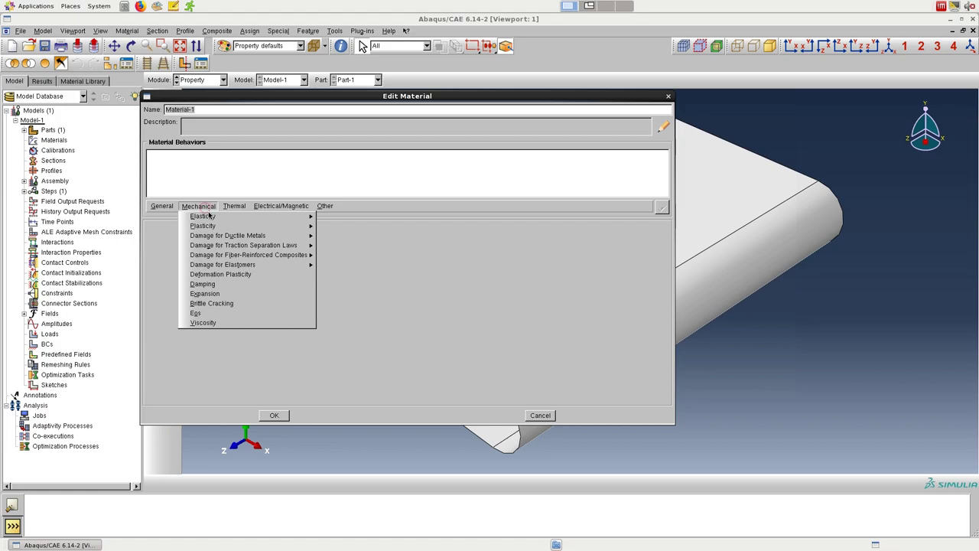
pyautogui.moveTo(207, 216)
pyautogui.click(329, 218)
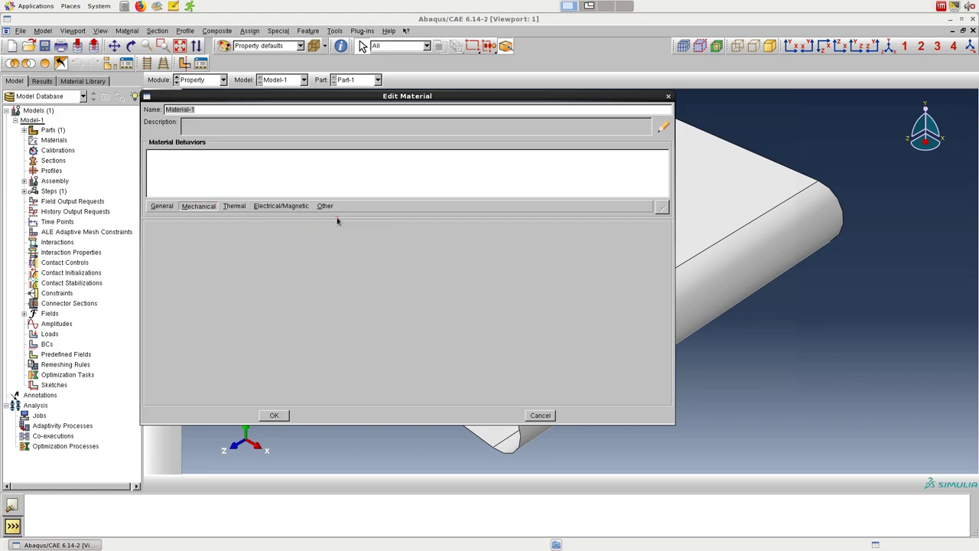
pyautogui.click(192, 339)
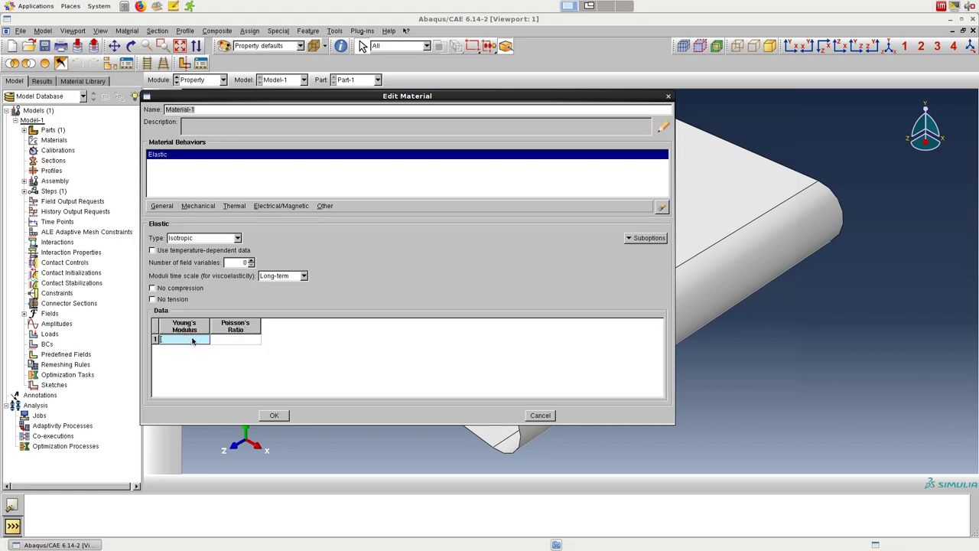
pyautogui.write('70e9')
pyautogui.click(227, 339)
pyautogui.write('0.33')
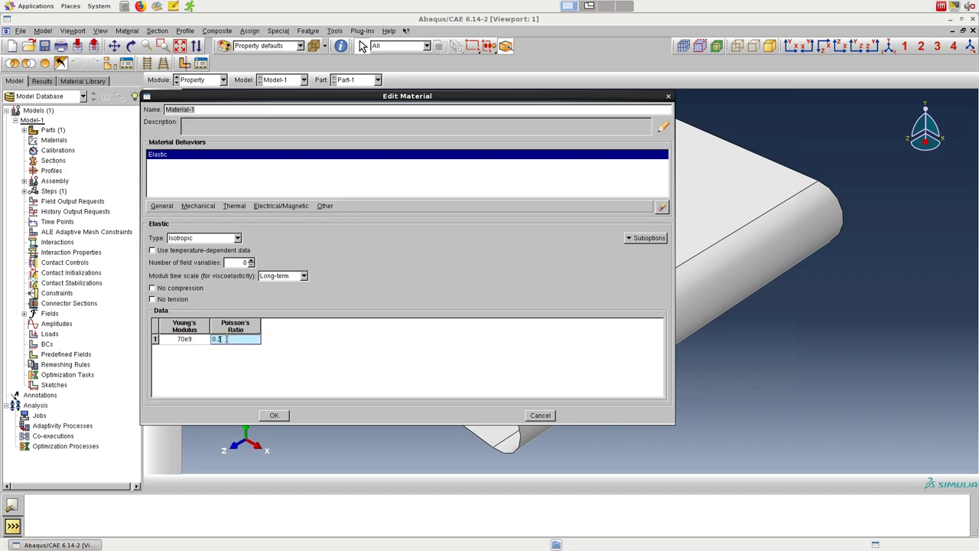
# Step: Add a mass density of 2700 and save the material
pyautogui.click(162, 205)
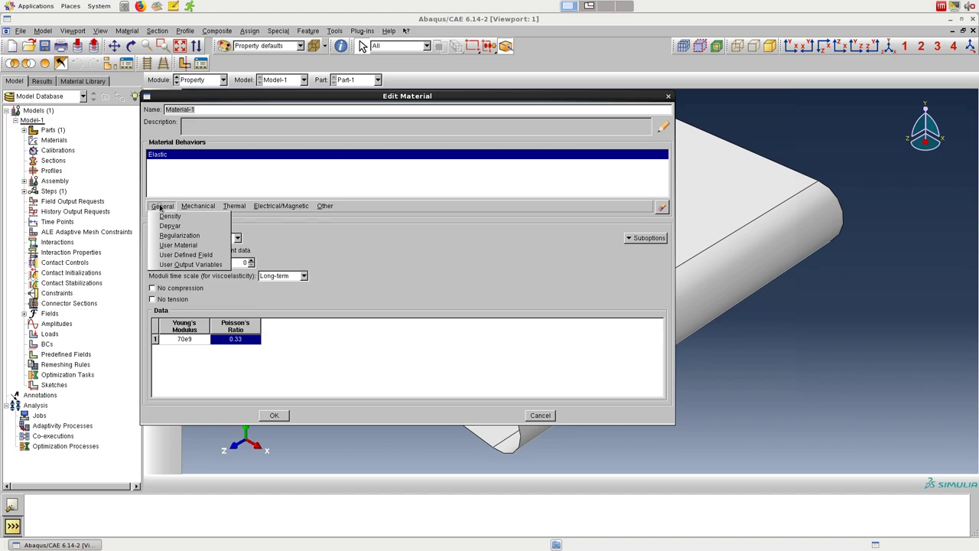
pyautogui.click(177, 218)
pyautogui.click(187, 304)
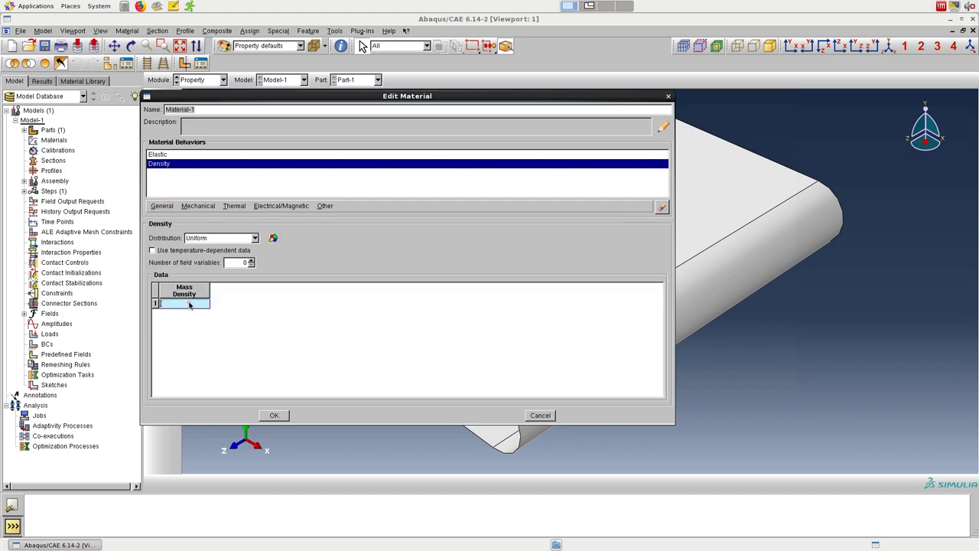
pyautogui.write('2700')
pyautogui.click(274, 415)
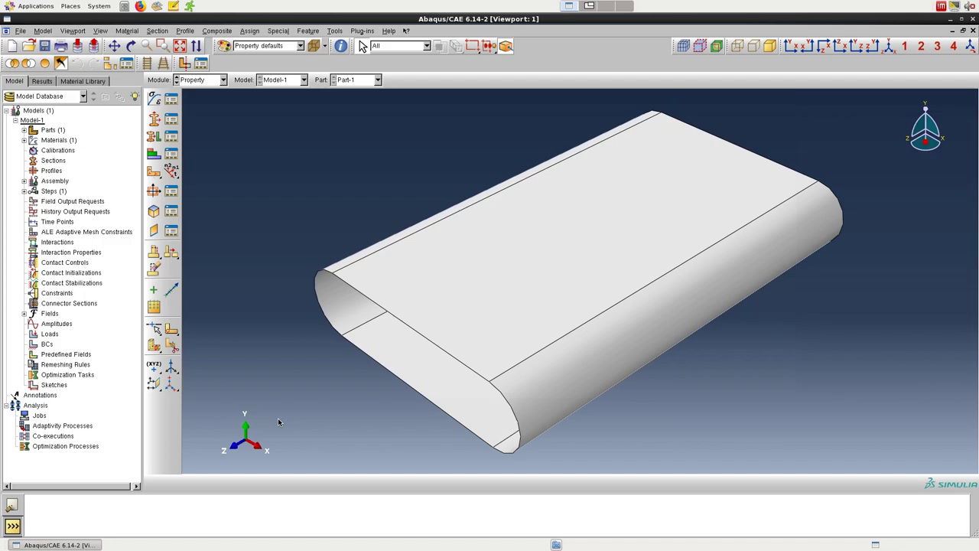
# Step: Create a homogeneous shell section Section-1 with thickness 0.001
pyautogui.click(164, 32)
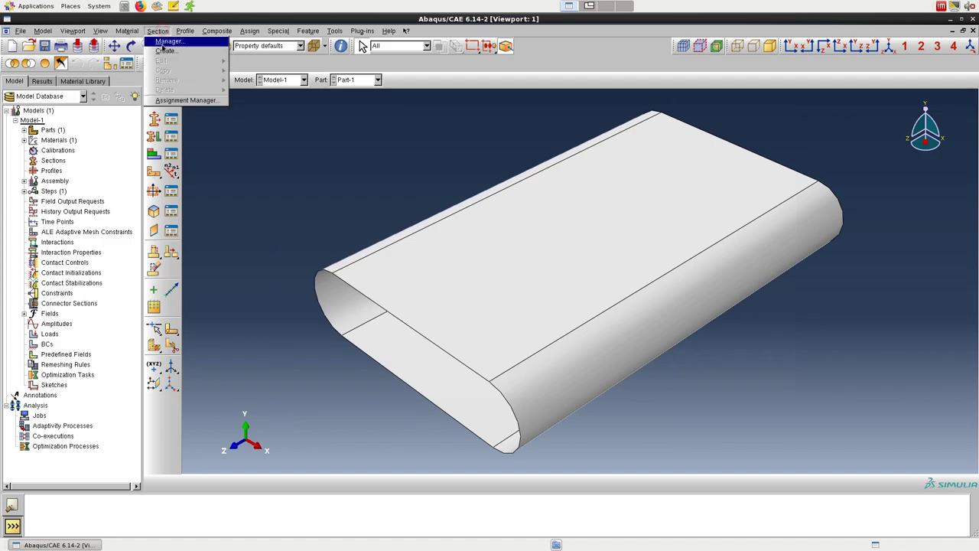
pyautogui.click(164, 50)
pyautogui.click(26, 151)
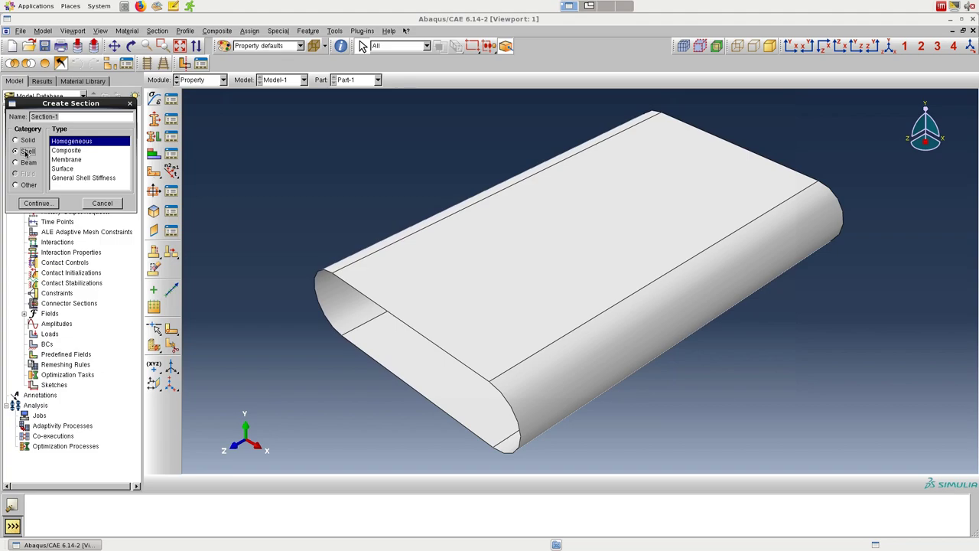
pyautogui.click(39, 203)
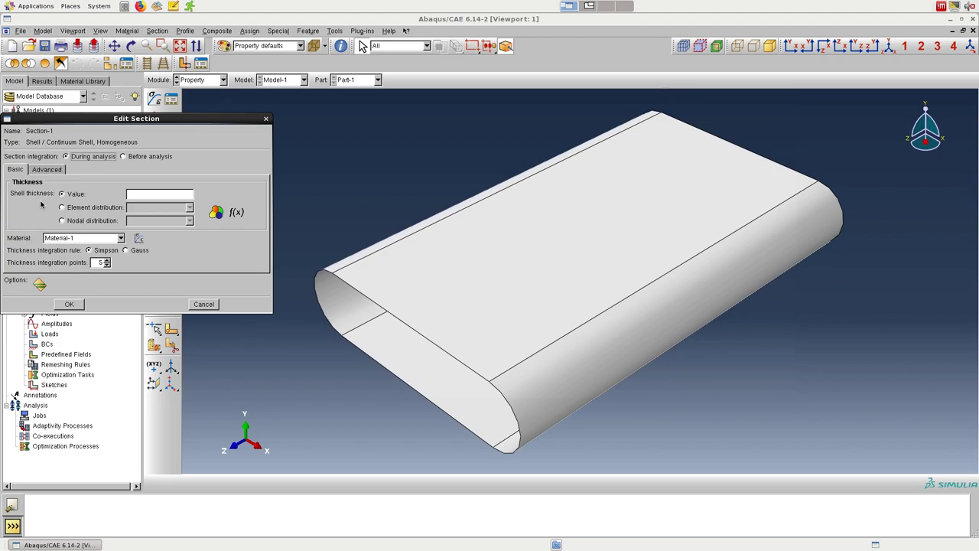
pyautogui.click(162, 195)
pyautogui.write('0.001')
pyautogui.click(67, 304)
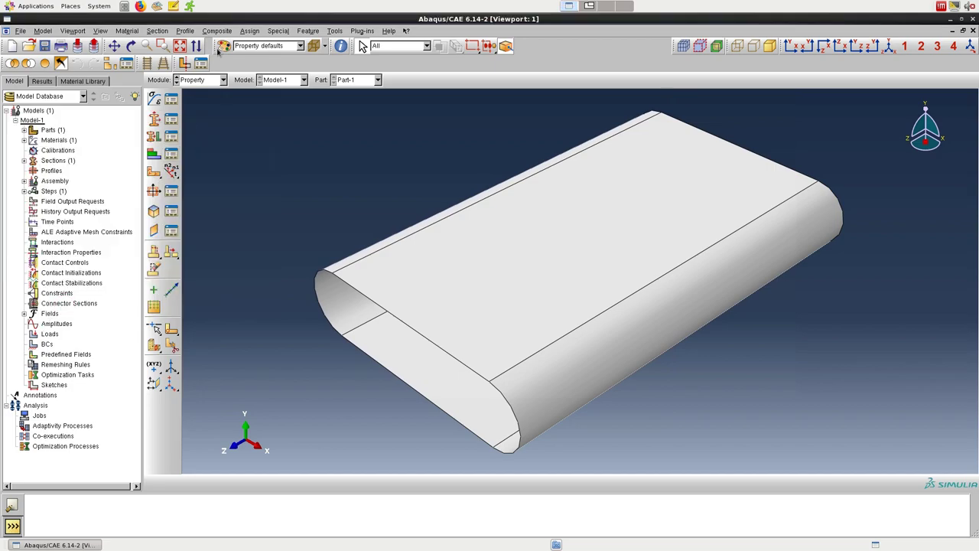
# Step: Assign Section-1 to the entire rounded-slot part
pyautogui.click(249, 31)
pyautogui.click(253, 37)
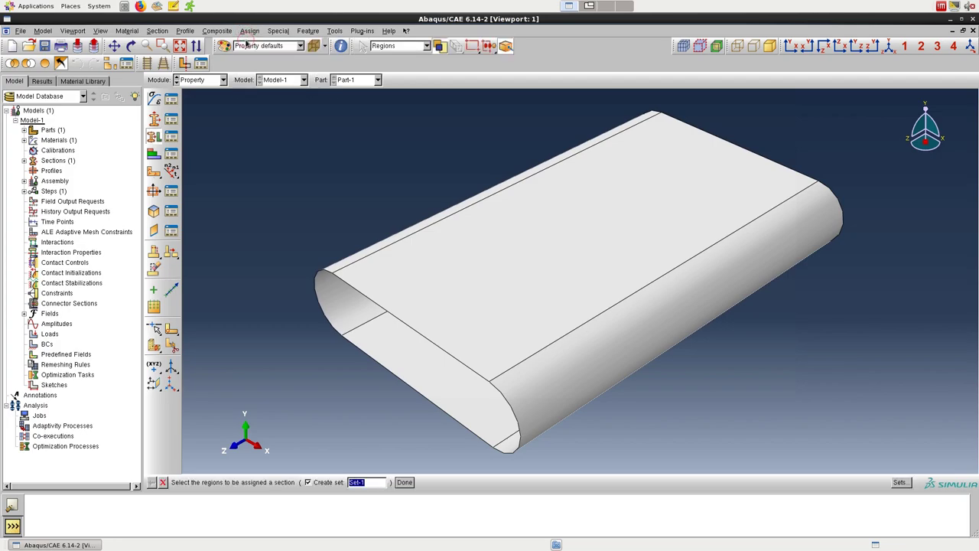
pyautogui.moveTo(273, 100); pyautogui.dragTo(857, 482)
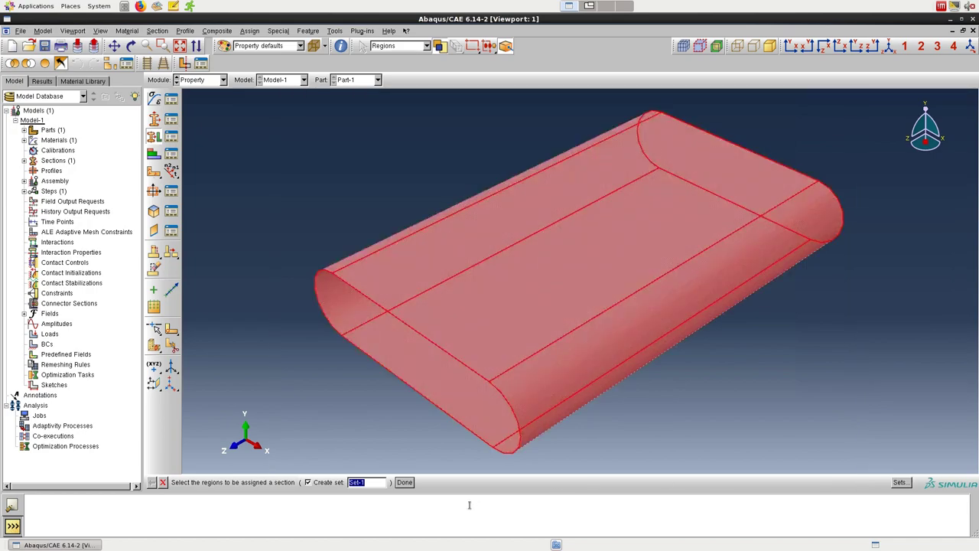
pyautogui.click(404, 482)
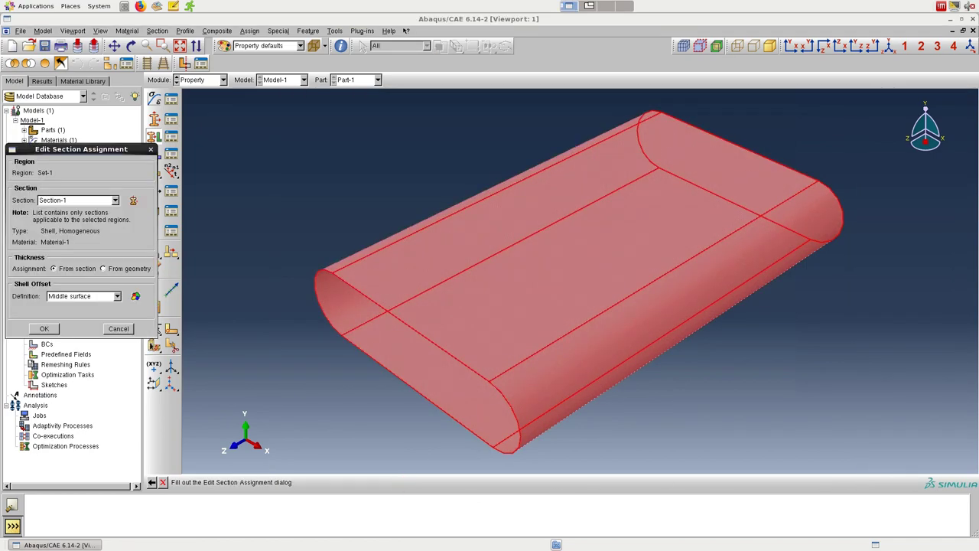
pyautogui.click(54, 328)
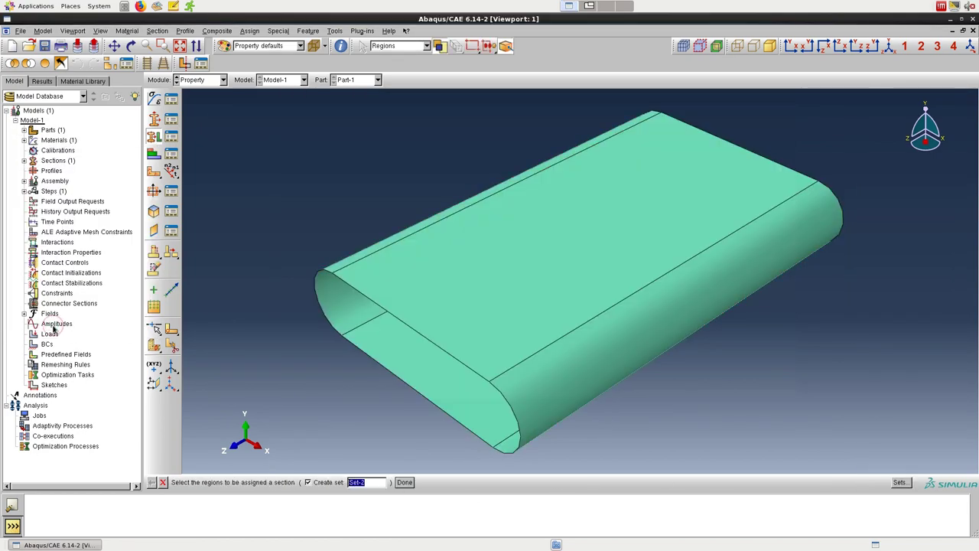
pyautogui.click(224, 79)
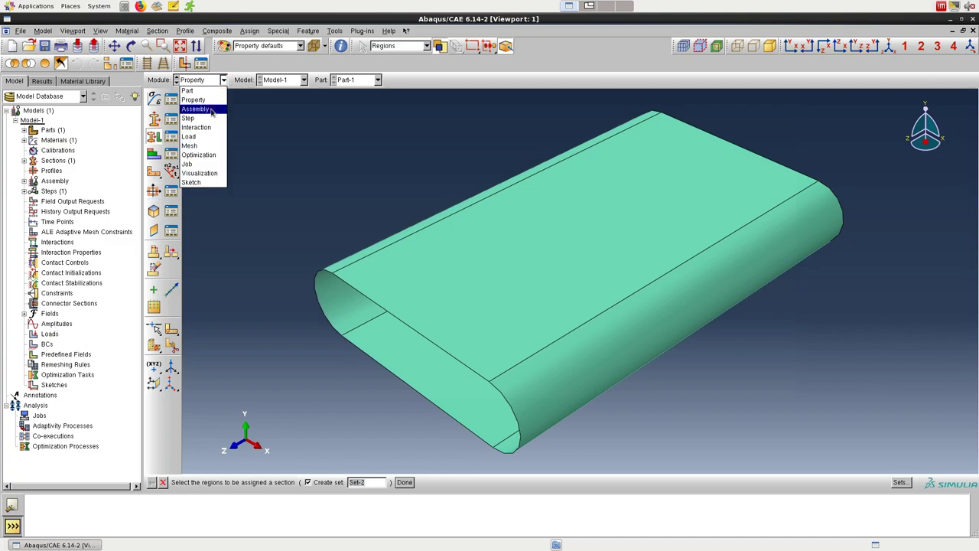
# Step: Add an independent Part-1 instance to the assembly, then switch to the Step module
pyautogui.click(212, 110)
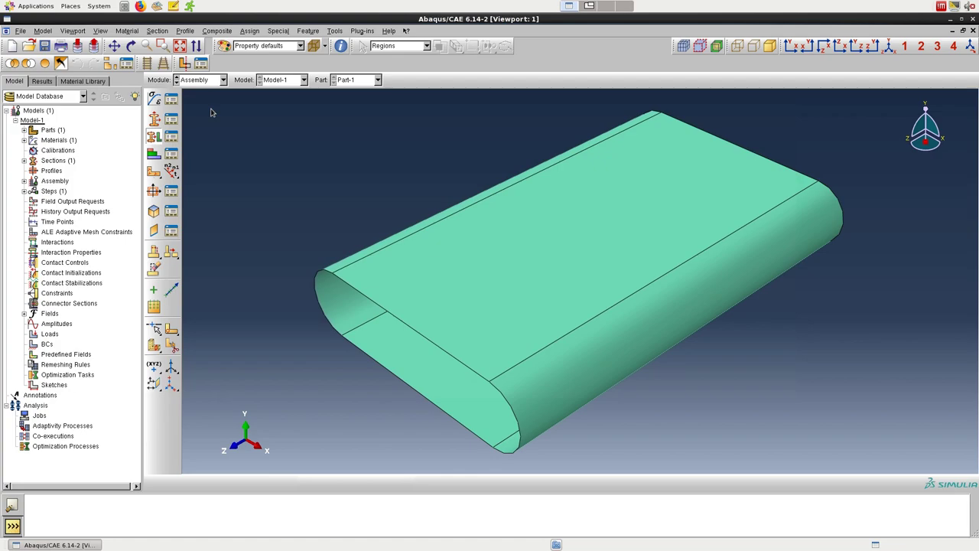
pyautogui.click(154, 98)
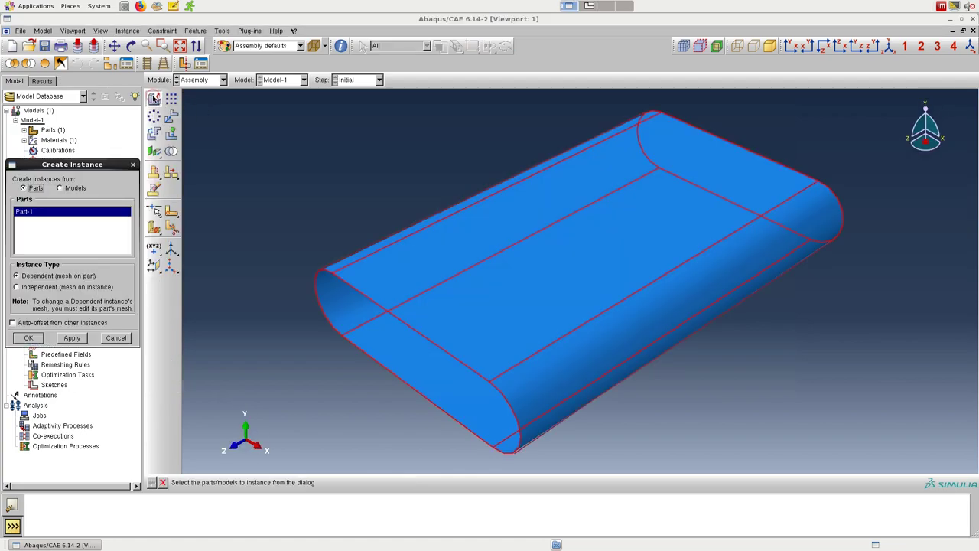
pyautogui.click(61, 287)
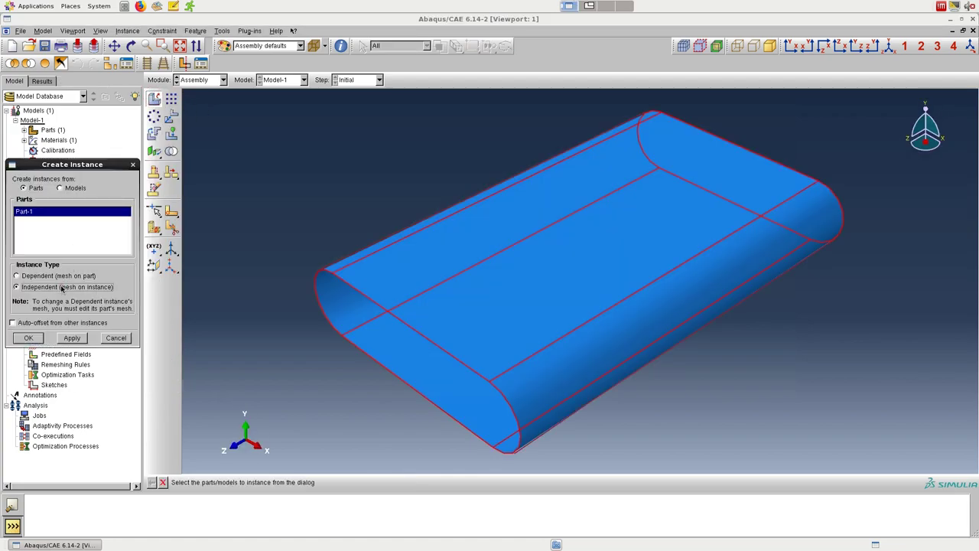
pyautogui.click(28, 339)
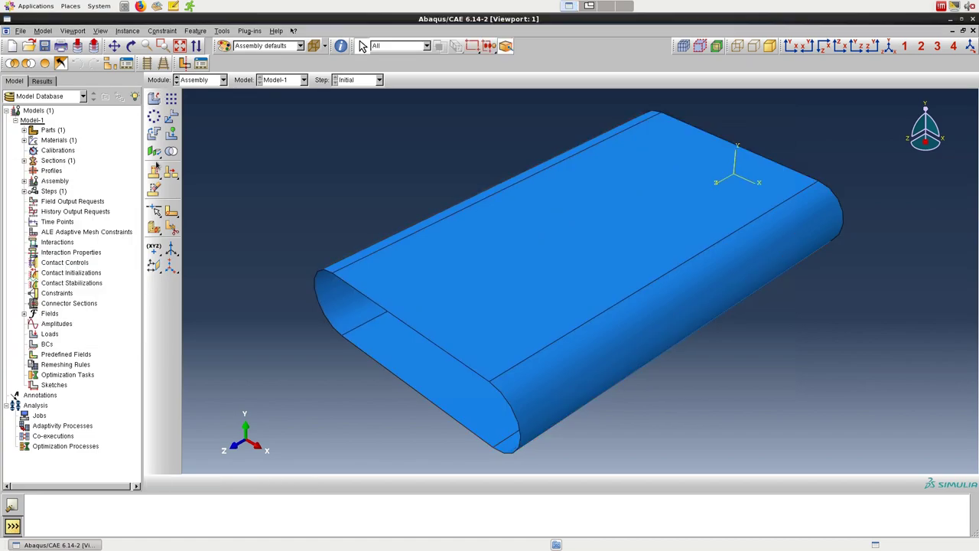
pyautogui.click(222, 81)
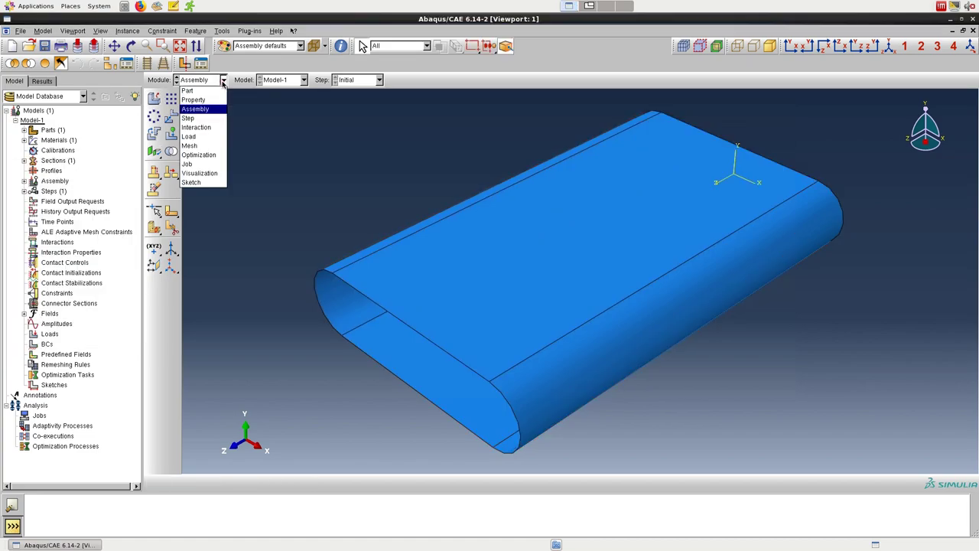
pyautogui.click(191, 119)
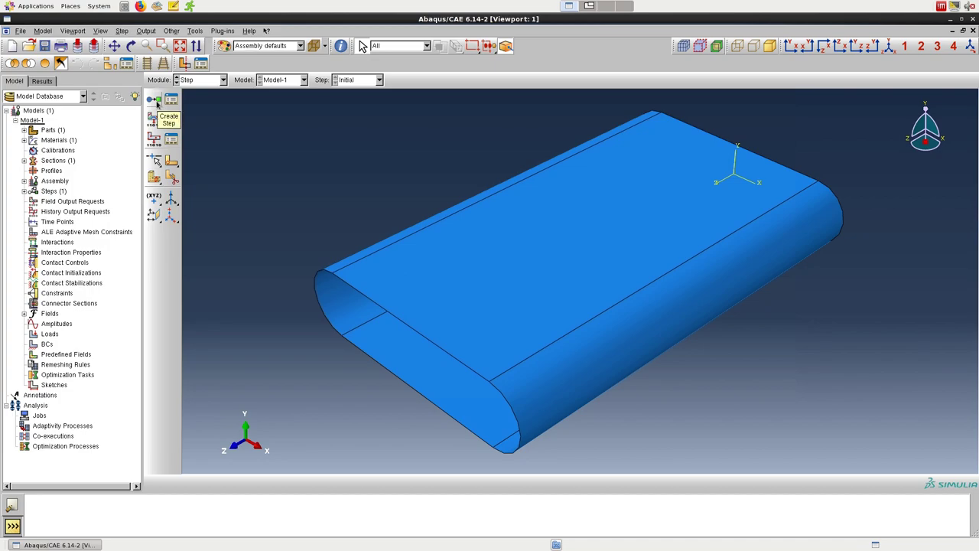
# Step: Add a Dynamic, Implicit step Step-1 using fixed time increments of 0.02
pyautogui.click(155, 102)
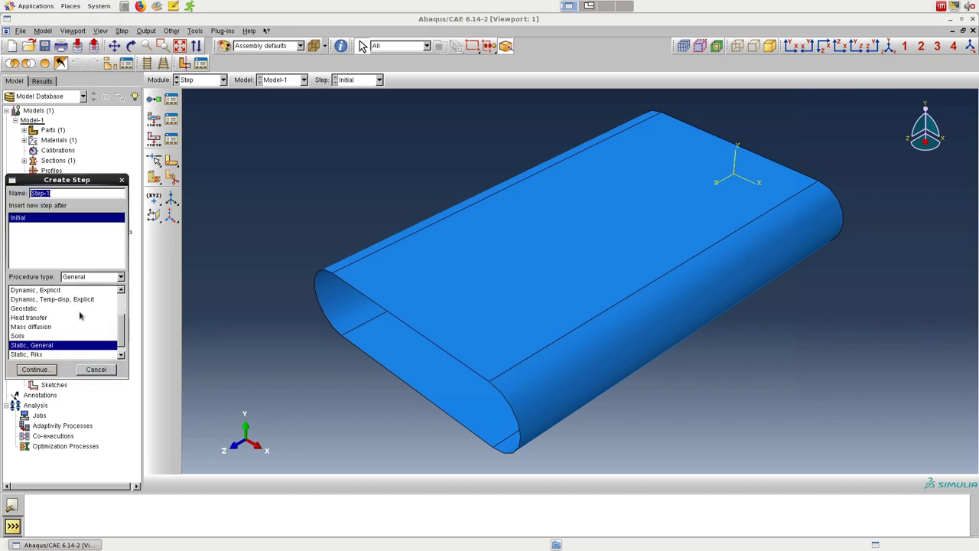
pyautogui.click(121, 290)
pyautogui.click(113, 290)
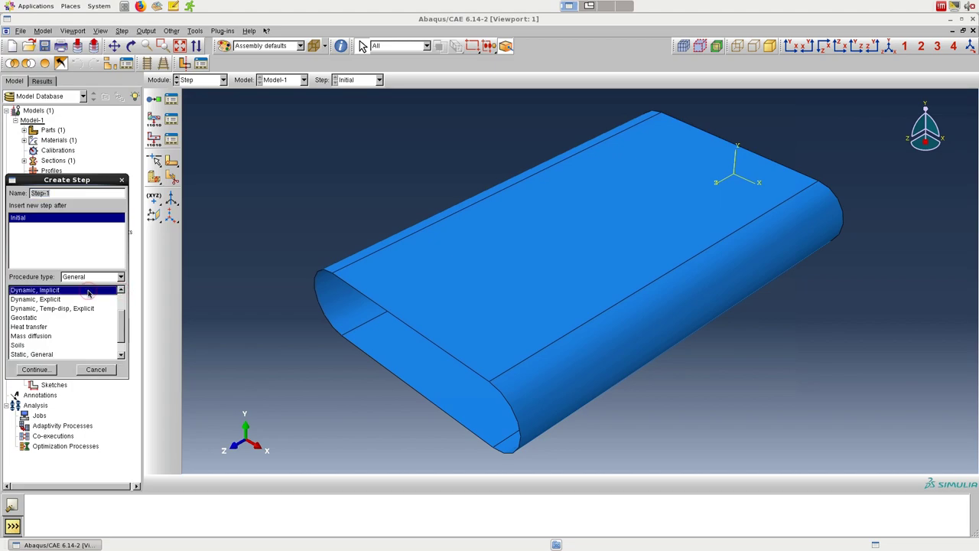
pyautogui.click(36, 370)
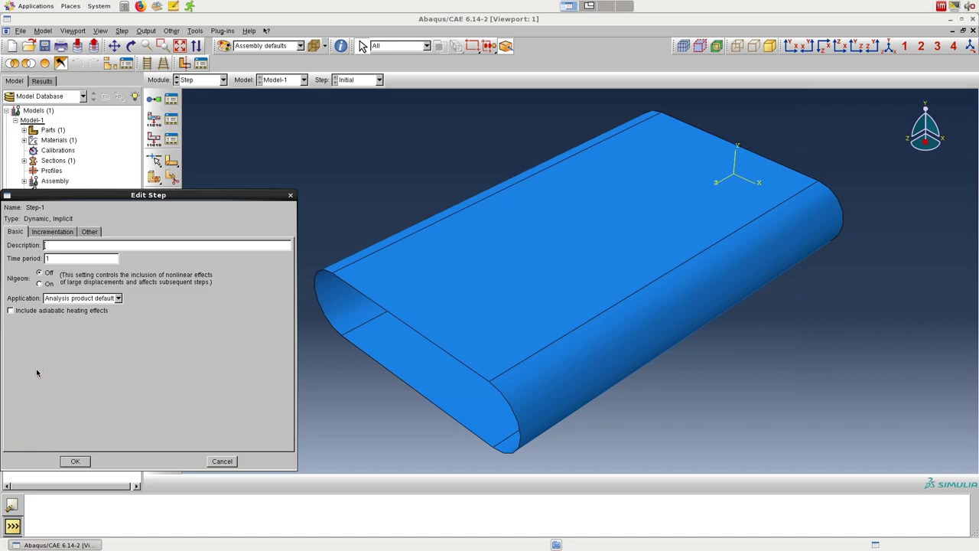
pyautogui.click(58, 232)
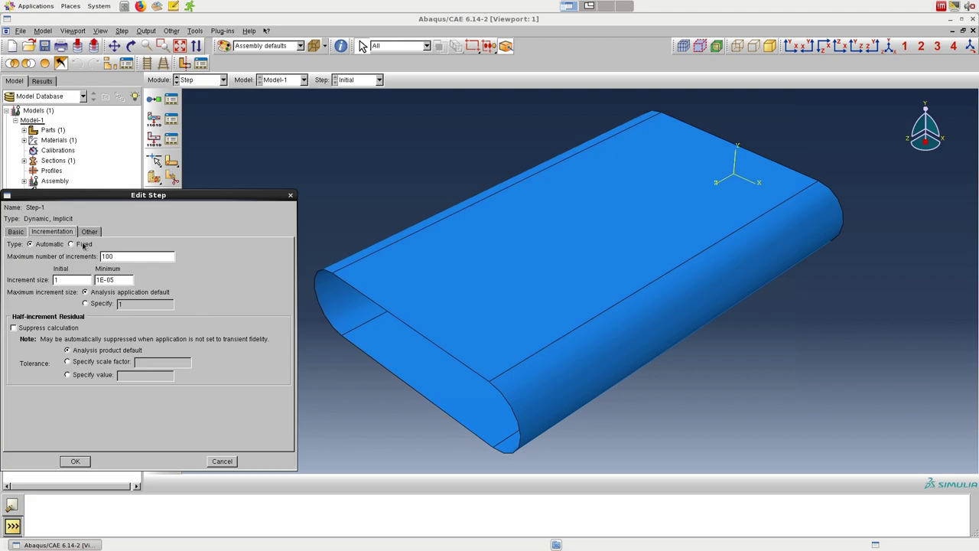
pyautogui.click(71, 244)
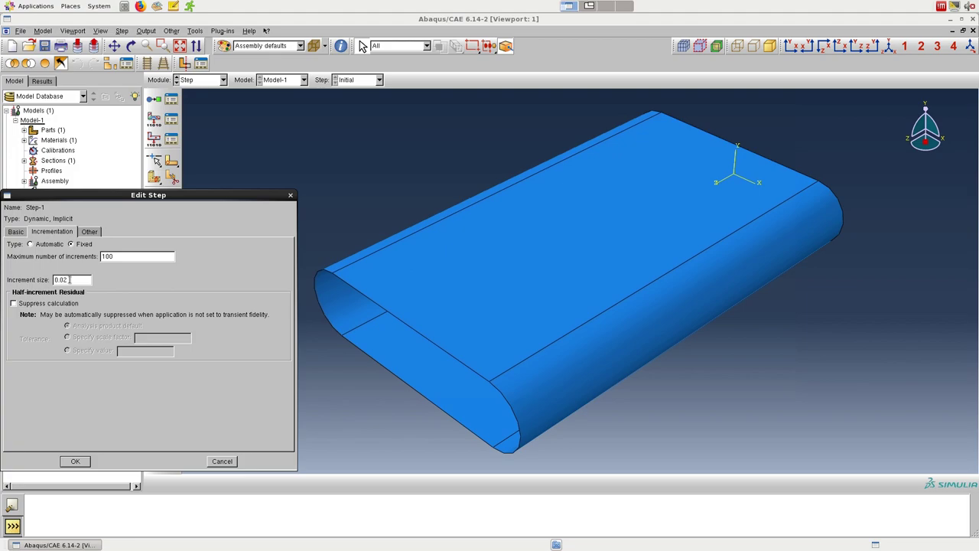
pyautogui.click(68, 280)
pyautogui.write('0.02')
pyautogui.click(75, 462)
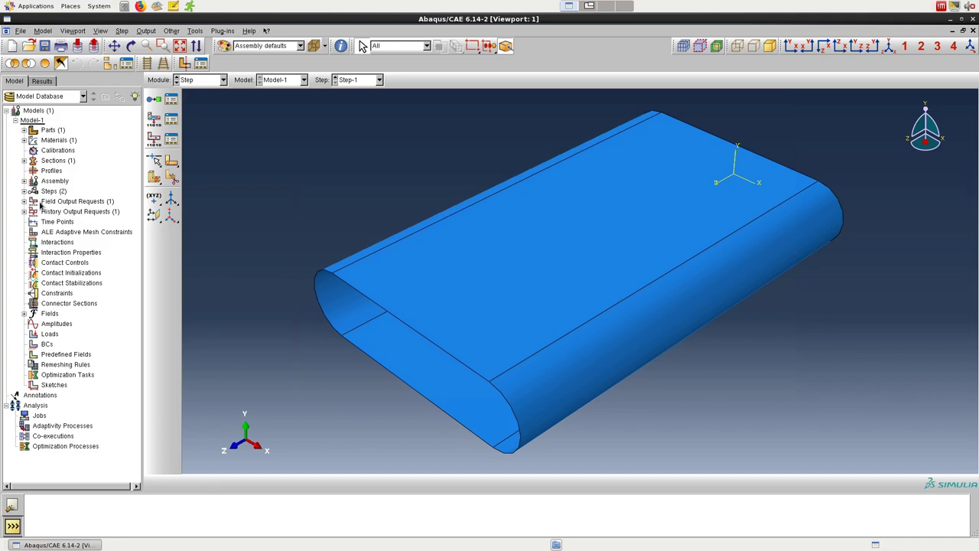
# Step: Edit F-Output-1 so field output is written every 1 increment
pyautogui.click(24, 201)
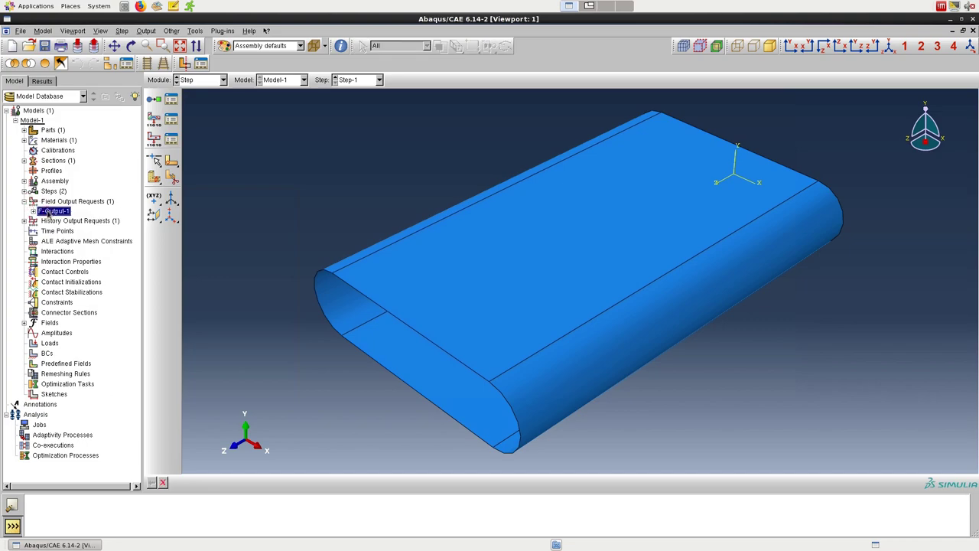
pyautogui.rightClick(48, 213)
pyautogui.click(67, 226)
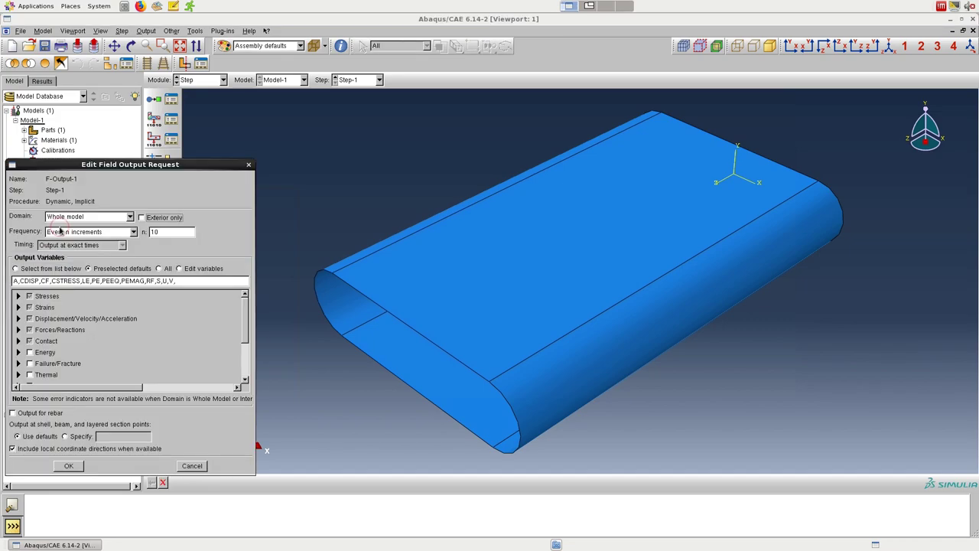
pyautogui.click(80, 232)
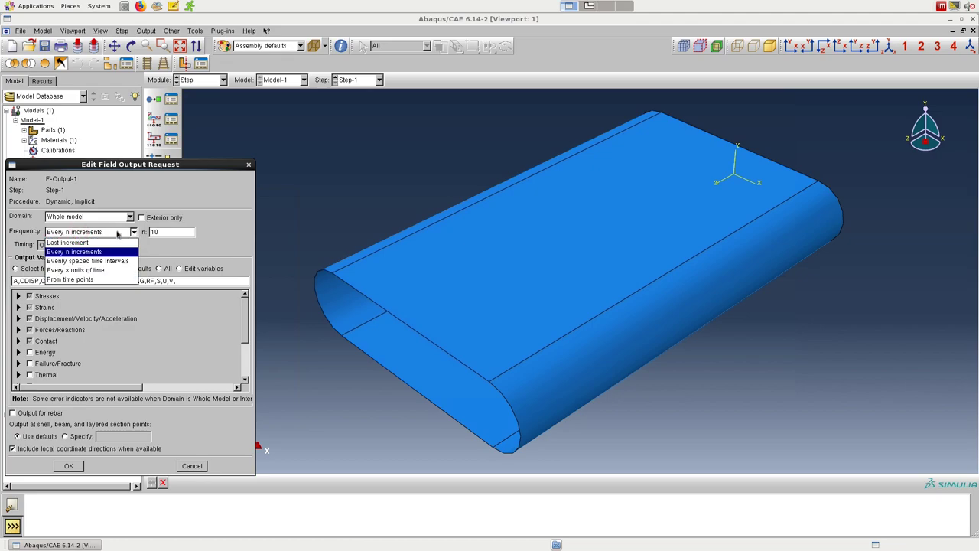
pyautogui.click(154, 234)
pyautogui.press('BackSpace')
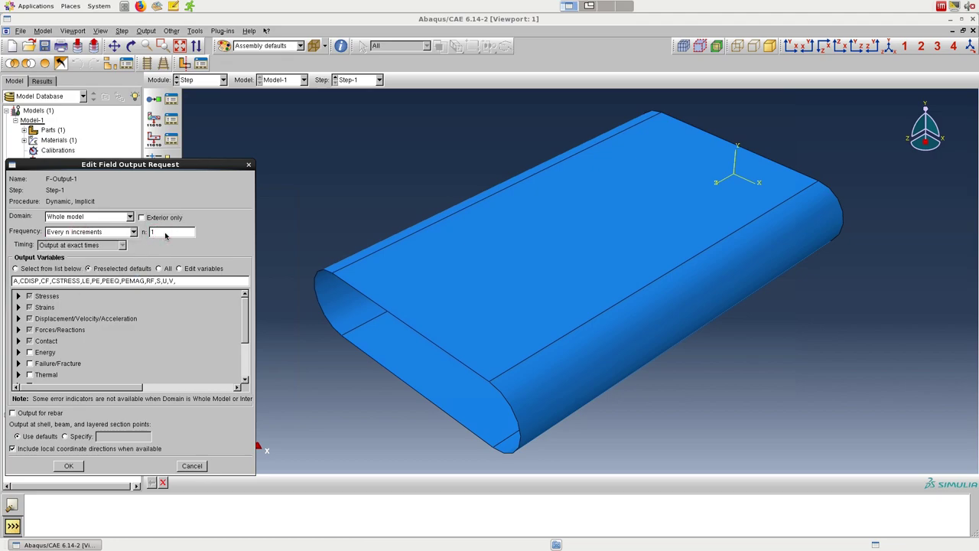
pyautogui.click(69, 465)
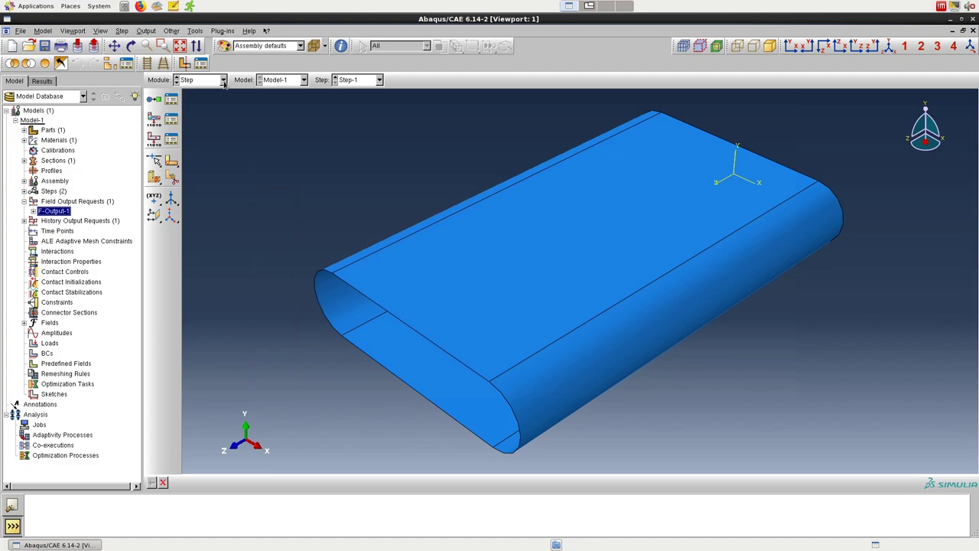
# Step: In the Load module, fix the near end's upper, curved and lower edges with ENCASTRE BC-1
pyautogui.click(224, 81)
pyautogui.click(205, 138)
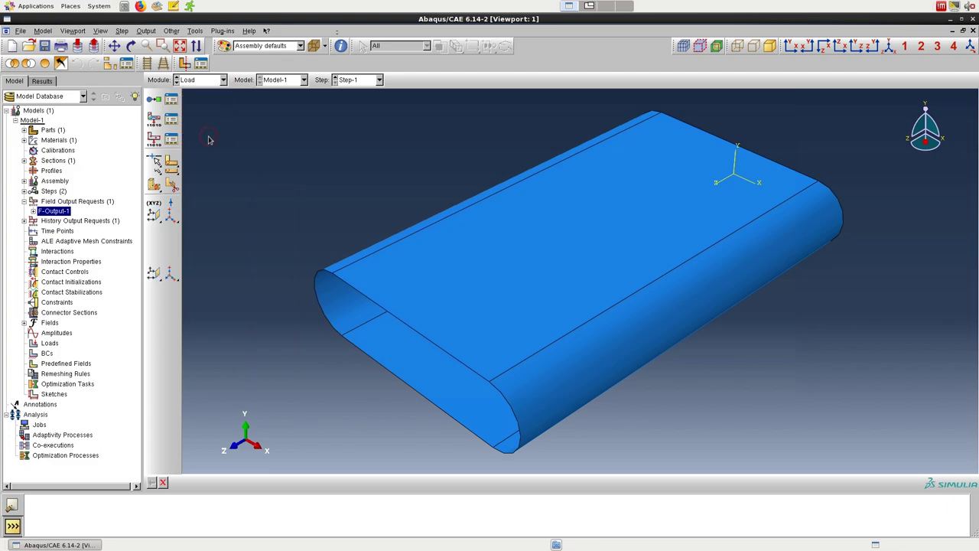
pyautogui.click(153, 120)
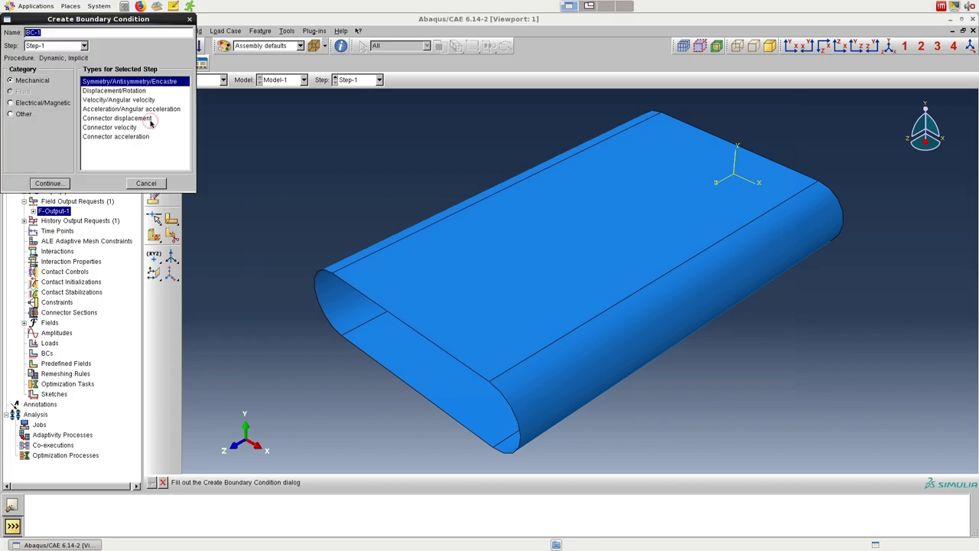
pyautogui.click(46, 184)
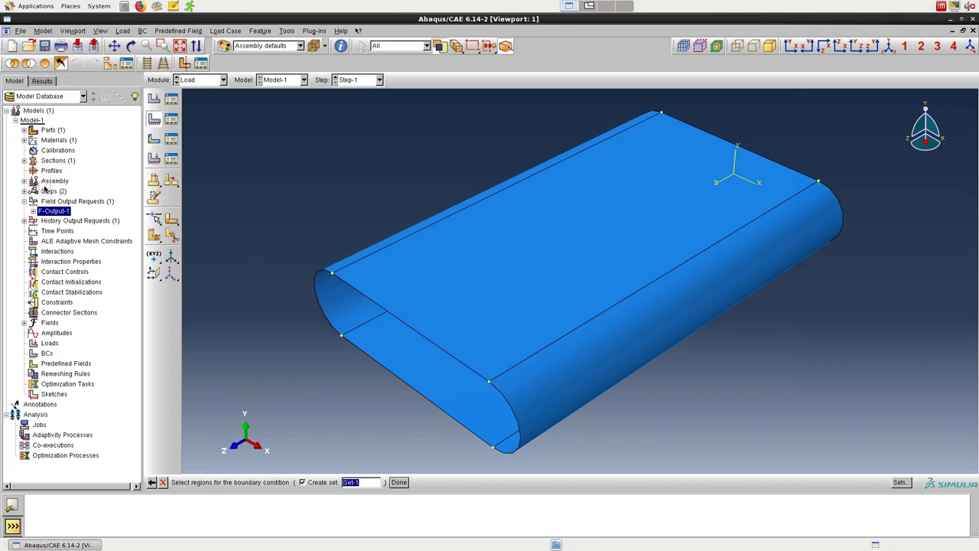
pyautogui.click(417, 335)
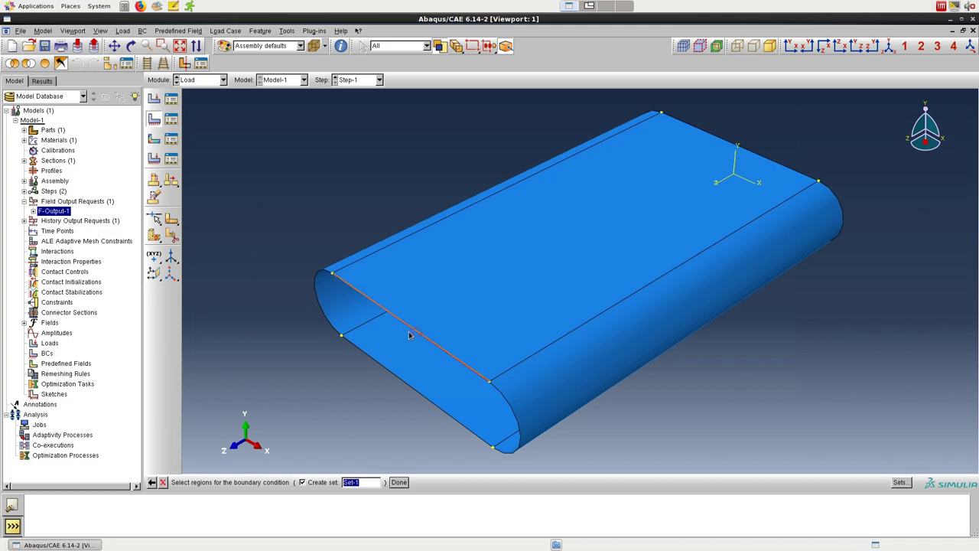
pyautogui.keyDown('shift'); pyautogui.click(314, 293); pyautogui.keyUp('shift')
pyautogui.keyDown('shift'); pyautogui.click(514, 425); pyautogui.keyUp('shift')
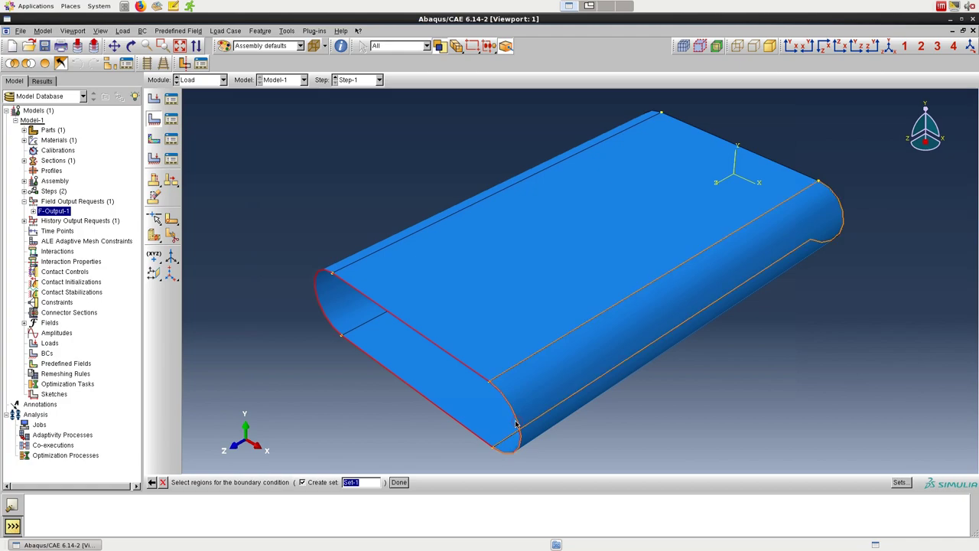
pyautogui.click(399, 481)
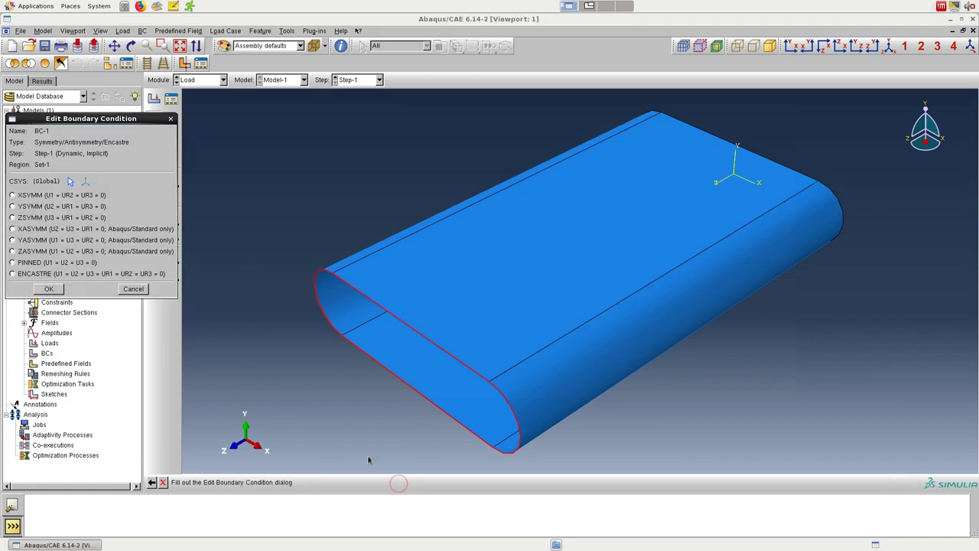
pyautogui.click(96, 274)
pyautogui.click(50, 290)
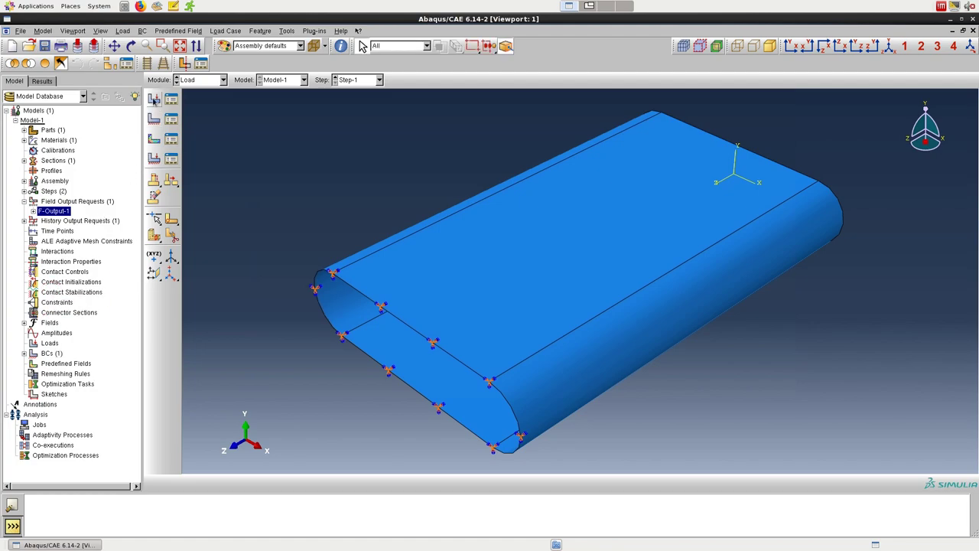
# Step: Create pressure load PressureLoad on the shell's top flat face
pyautogui.click(153, 99)
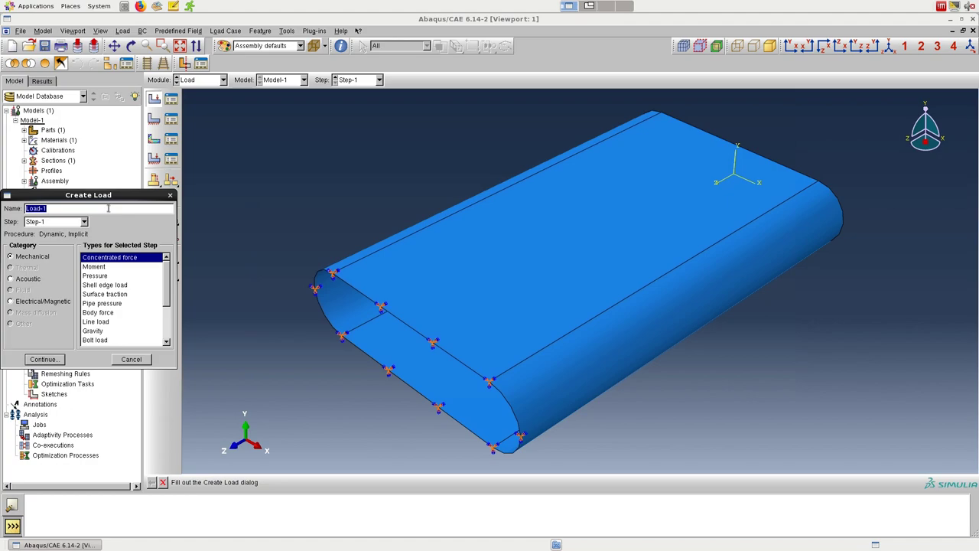
pyautogui.write('FressureLoad')
pyautogui.click(97, 276)
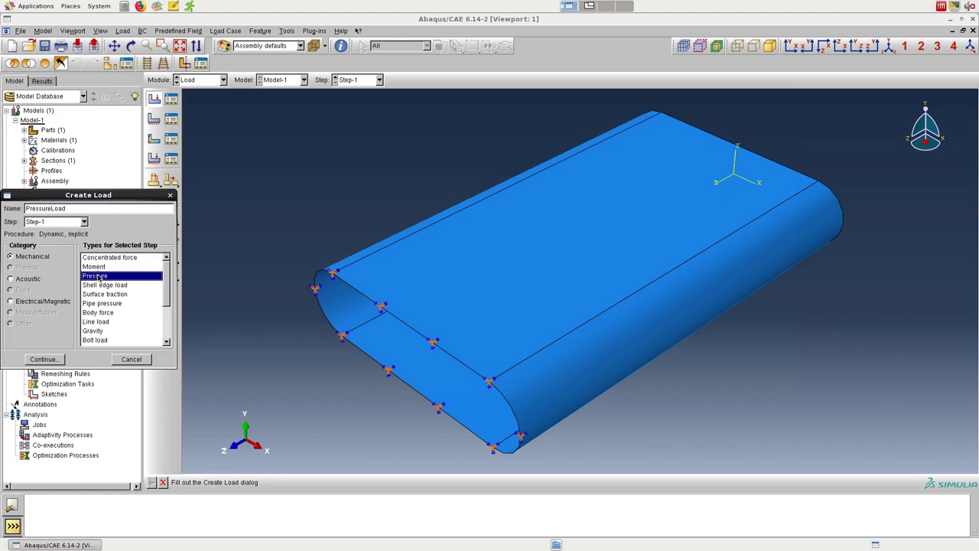
pyautogui.click(43, 359)
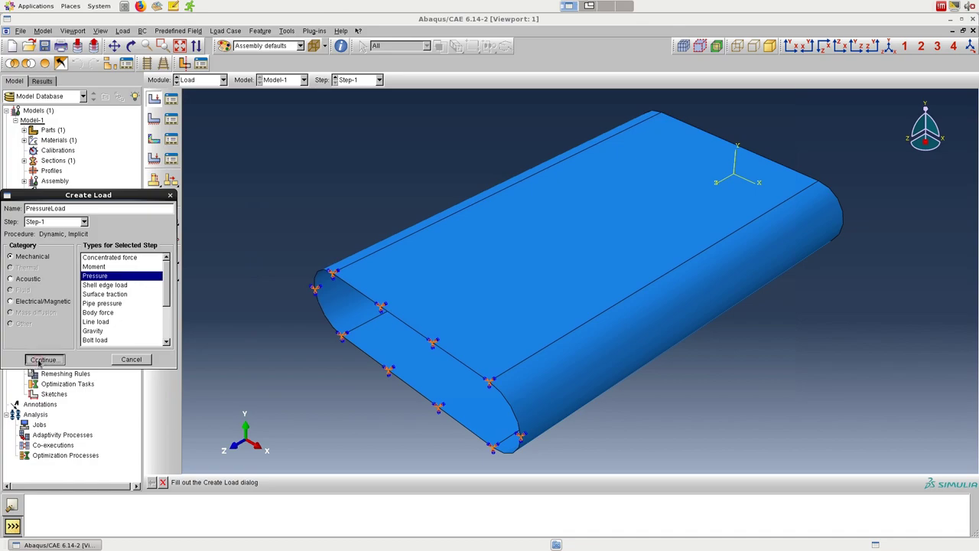
pyautogui.click(575, 276)
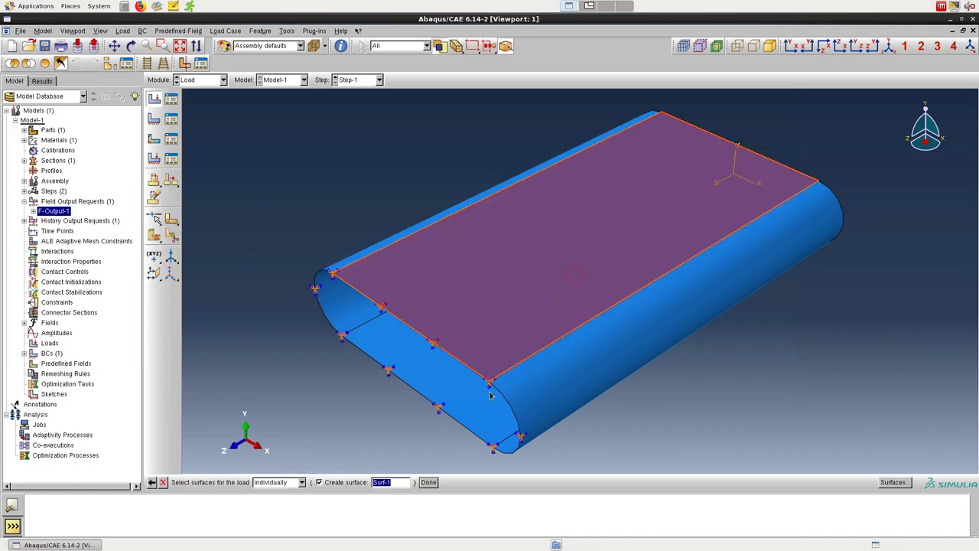
pyautogui.click(428, 482)
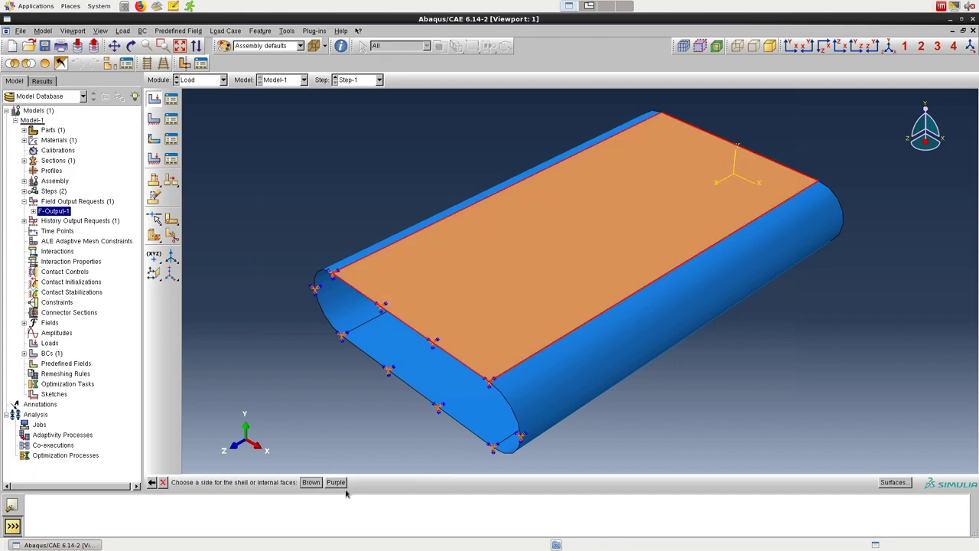
pyautogui.click(312, 482)
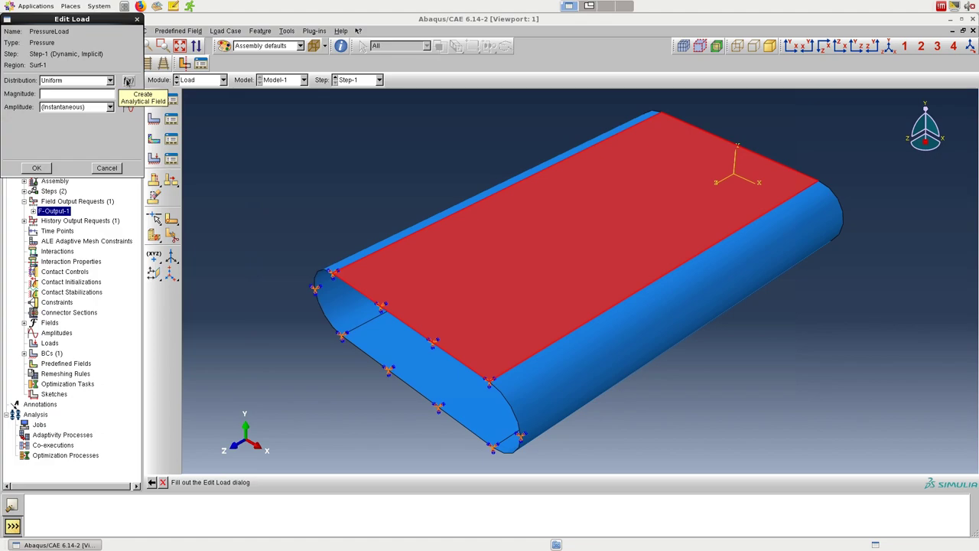
# Step: Create expression field Gaussian2D as exp(-0.5*pow(X/0.015,2)-0.5*pow((Z-0.125)/0.035,2))
pyautogui.click(128, 80)
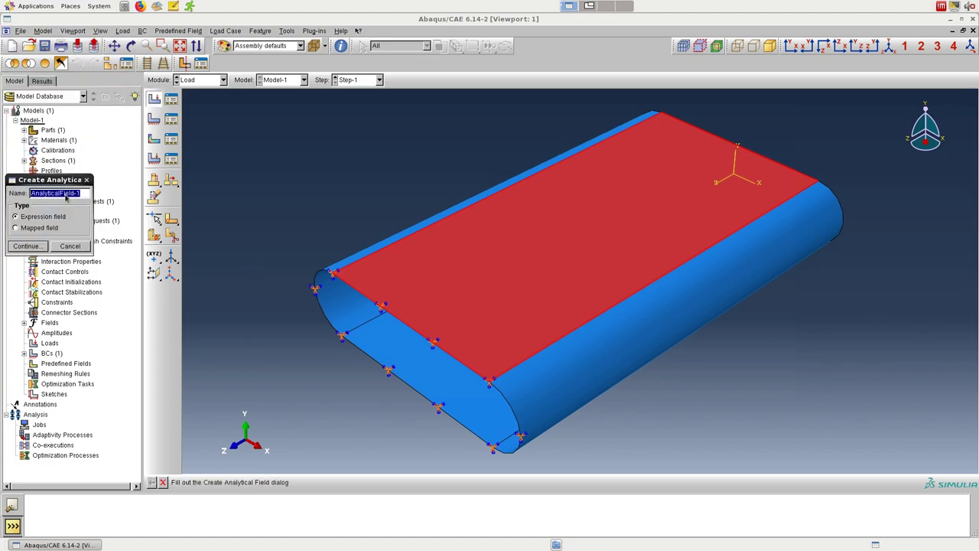
pyautogui.write('Gaussian2D')
pyautogui.click(30, 246)
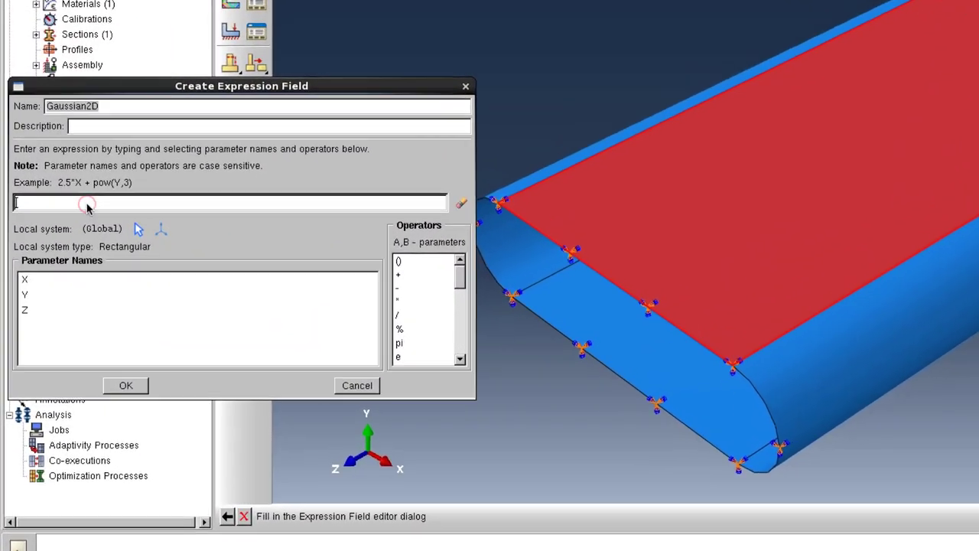
pyautogui.click(60, 274)
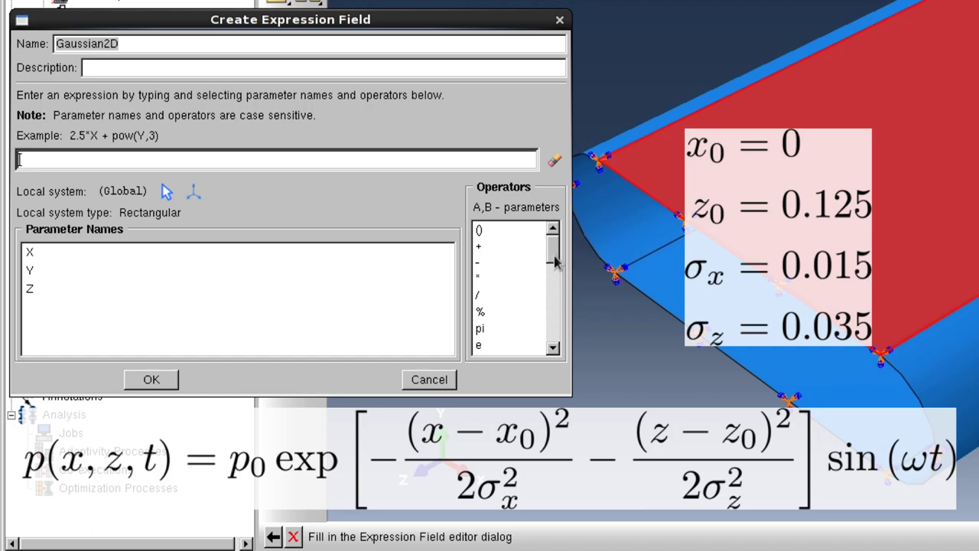
pyautogui.moveTo(555, 262); pyautogui.dragTo(551, 345)
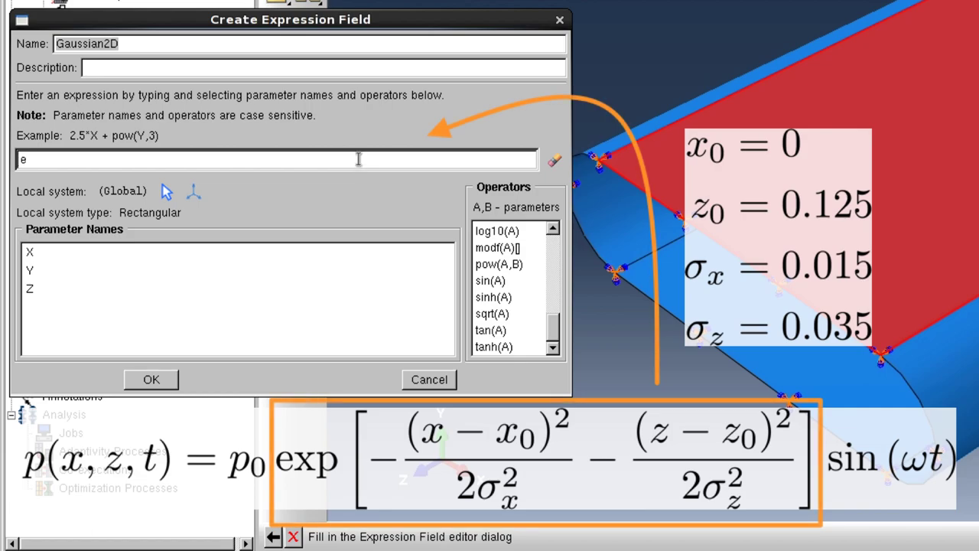
pyautogui.write('xp(-0.5*pow(X/0')
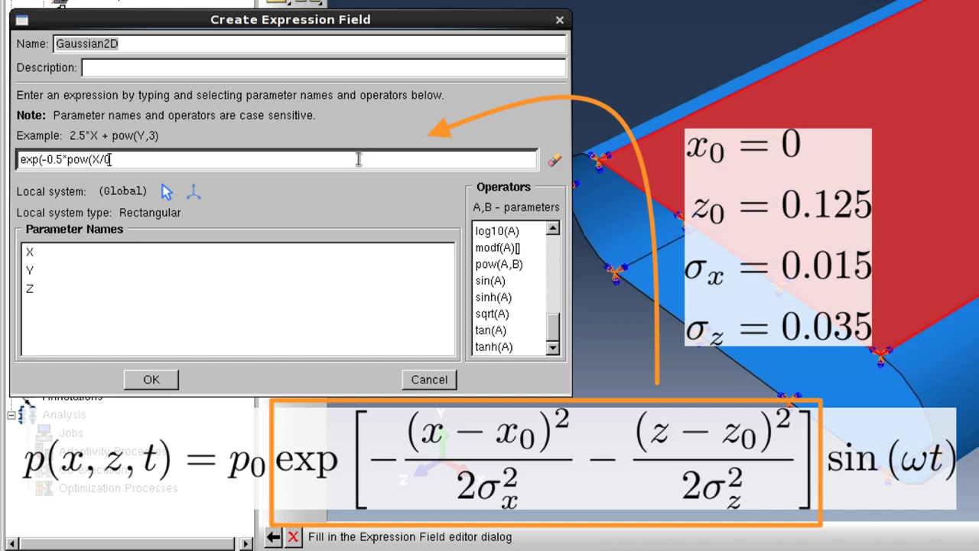
pyautogui.write('.005,2)')
pyautogui.press('BackSpace')
pyautogui.write('-0.5*pow')
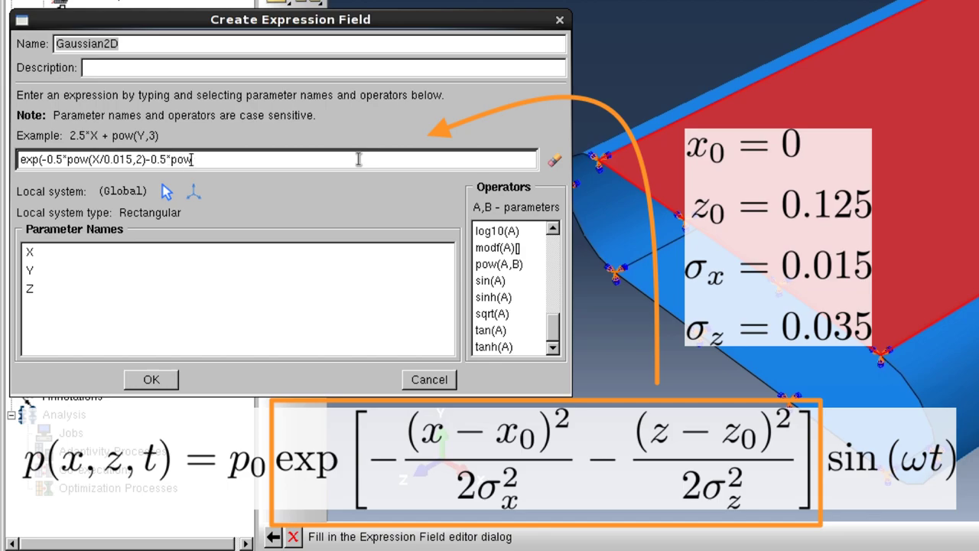
pyautogui.write('((Z-0.125)/0.0')
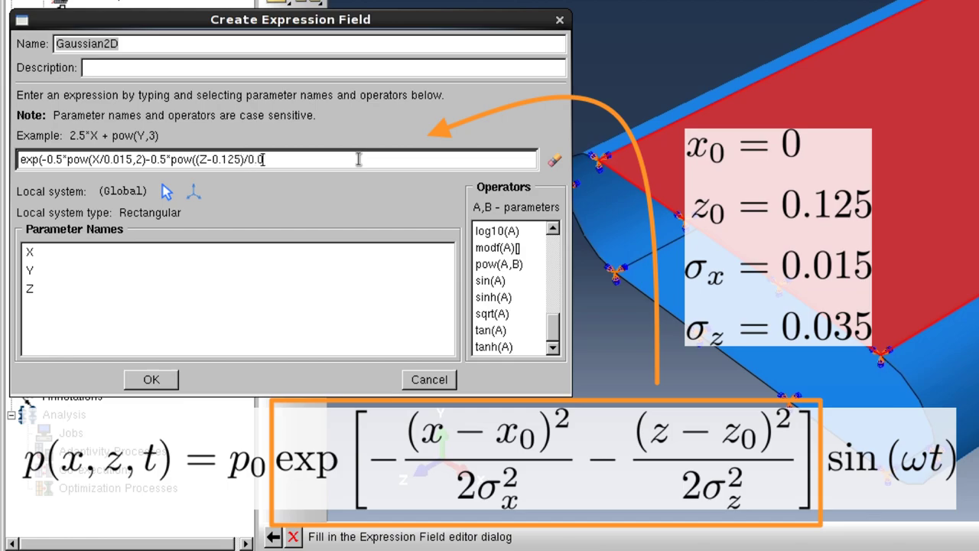
pyautogui.write('35,2))')
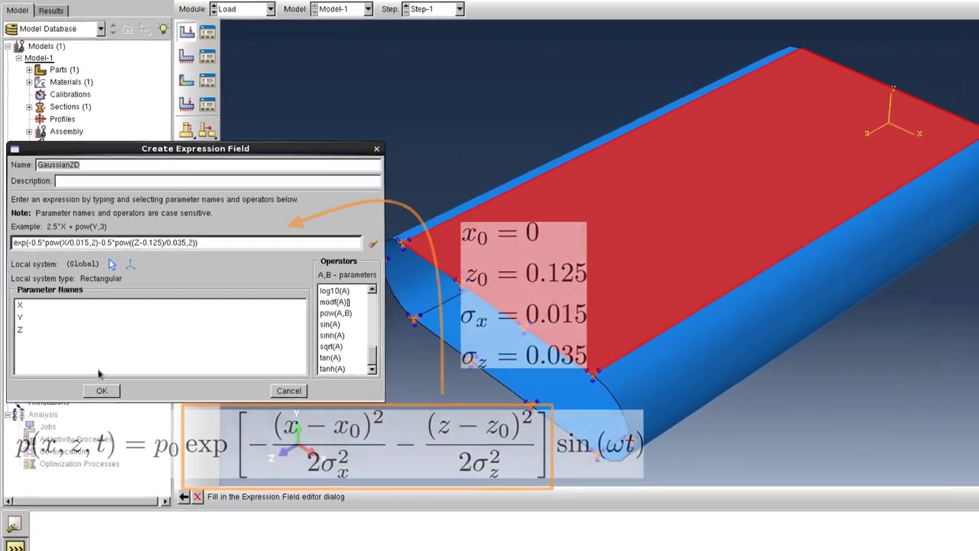
# Step: Save the Gaussian2D field and choose it as the pressure distribution
pyautogui.click(102, 390)
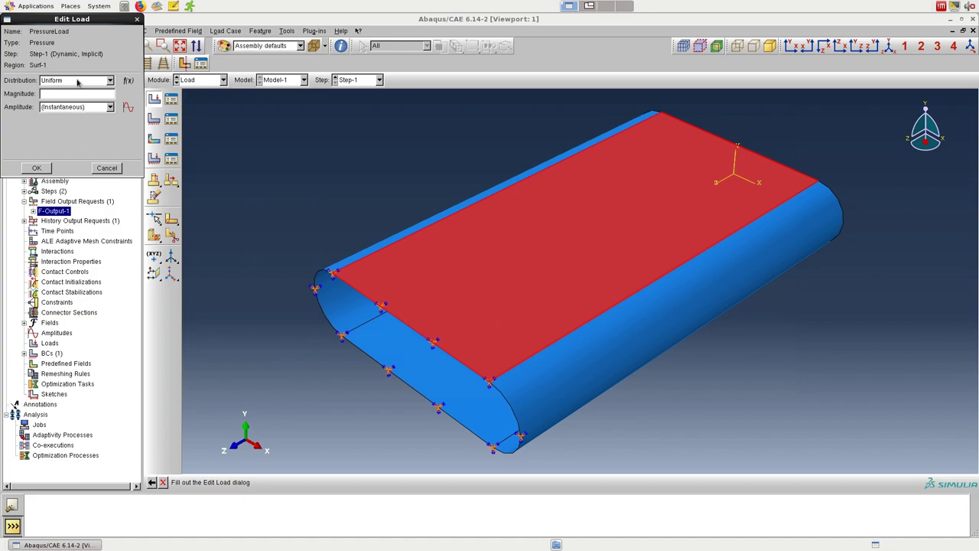
pyautogui.click(77, 80)
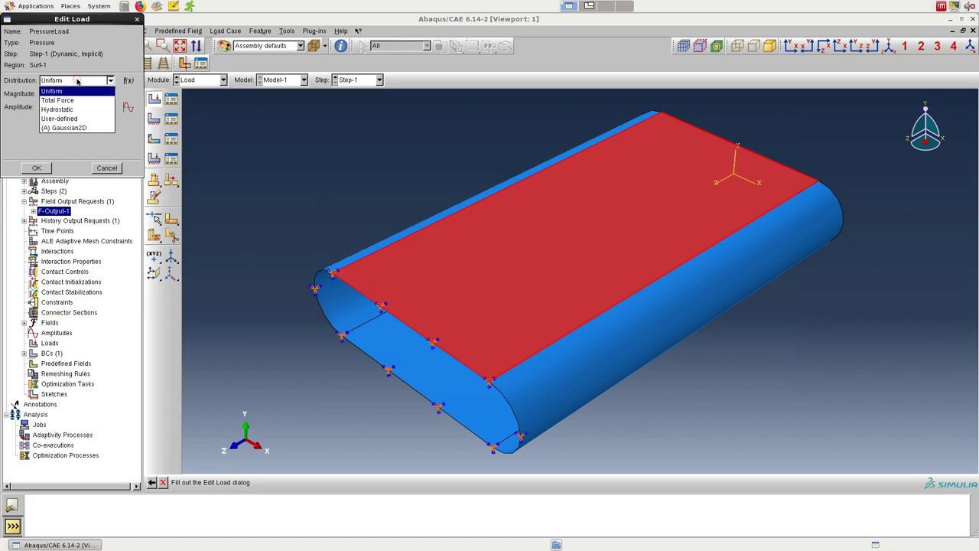
pyautogui.click(73, 128)
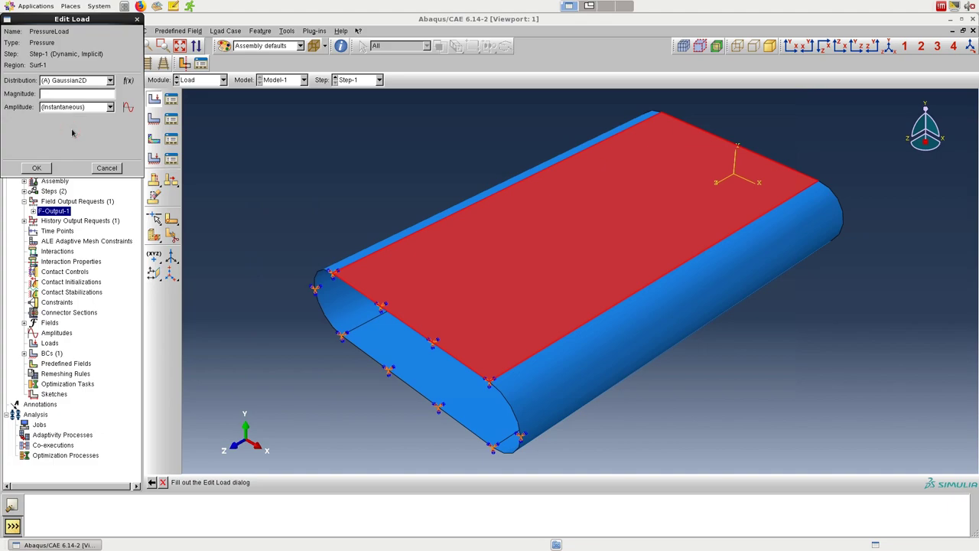
# Step: Create periodic amplitude Amp-1: frequency 4*pi, start time 0, initial amplitude 0, A=0, B=1
pyautogui.click(129, 109)
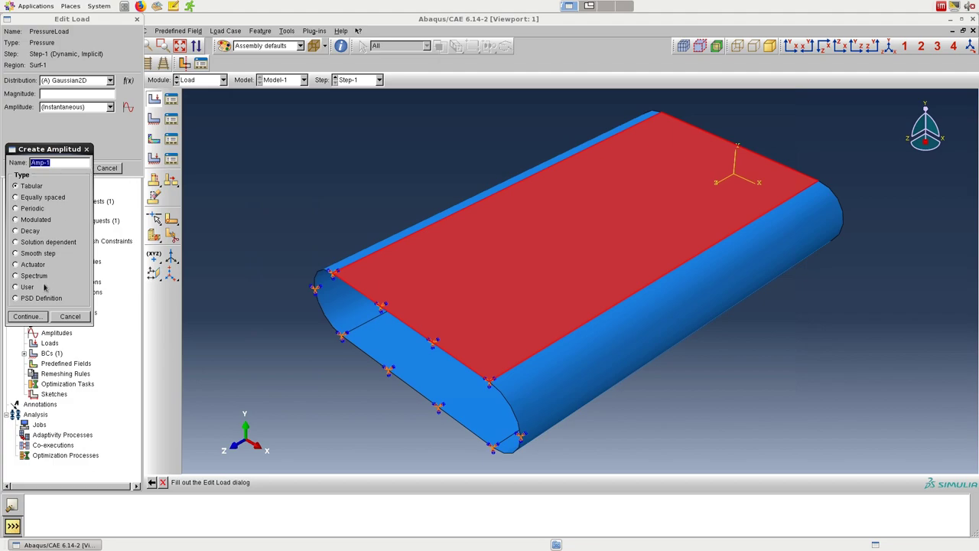
pyautogui.click(34, 208)
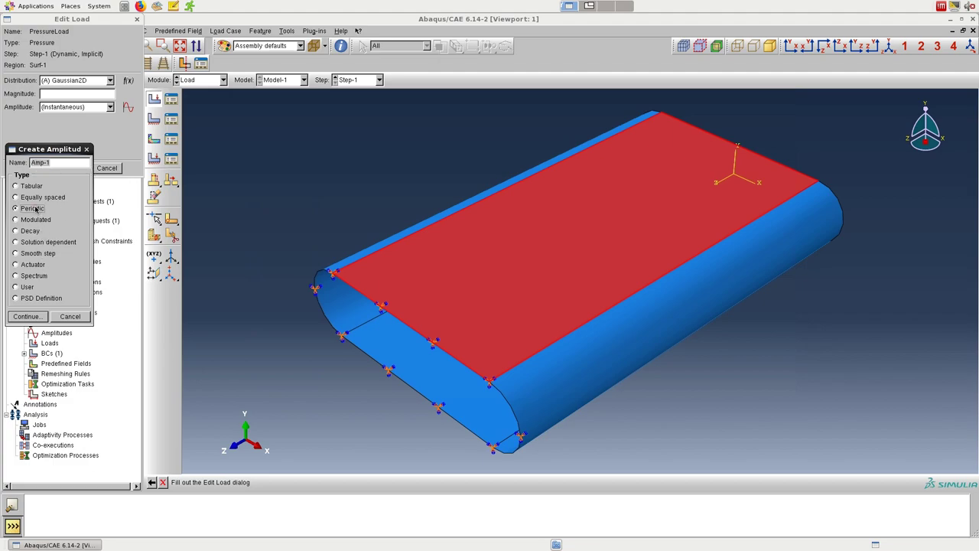
pyautogui.click(26, 316)
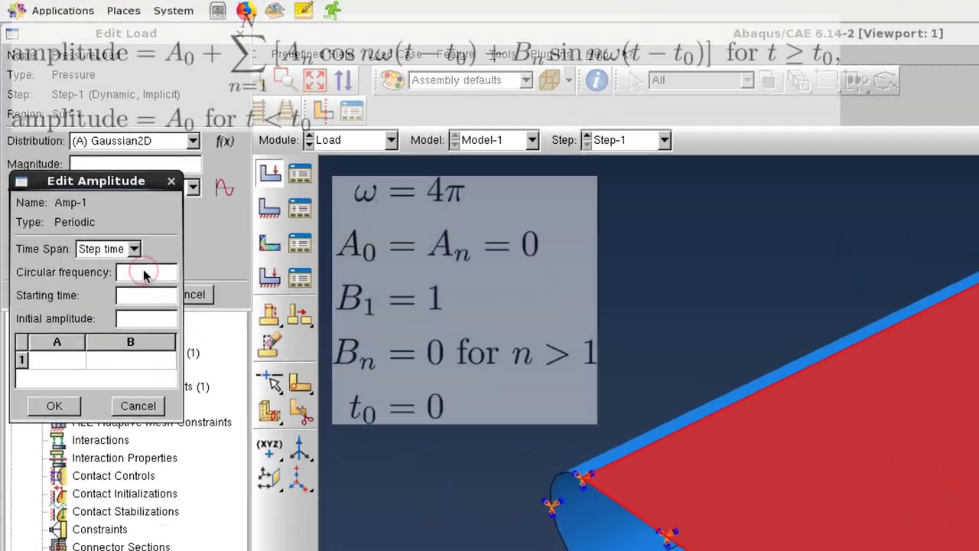
pyautogui.click(145, 273)
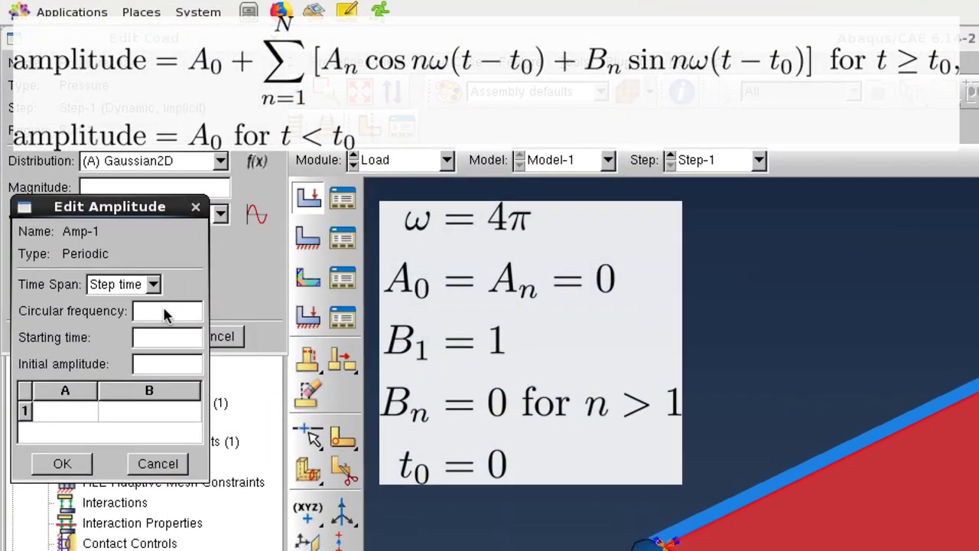
pyautogui.write('4*pi')
pyautogui.click(149, 340)
pyautogui.write('0')
pyautogui.click(153, 365)
pyautogui.write('0')
pyautogui.click(67, 411)
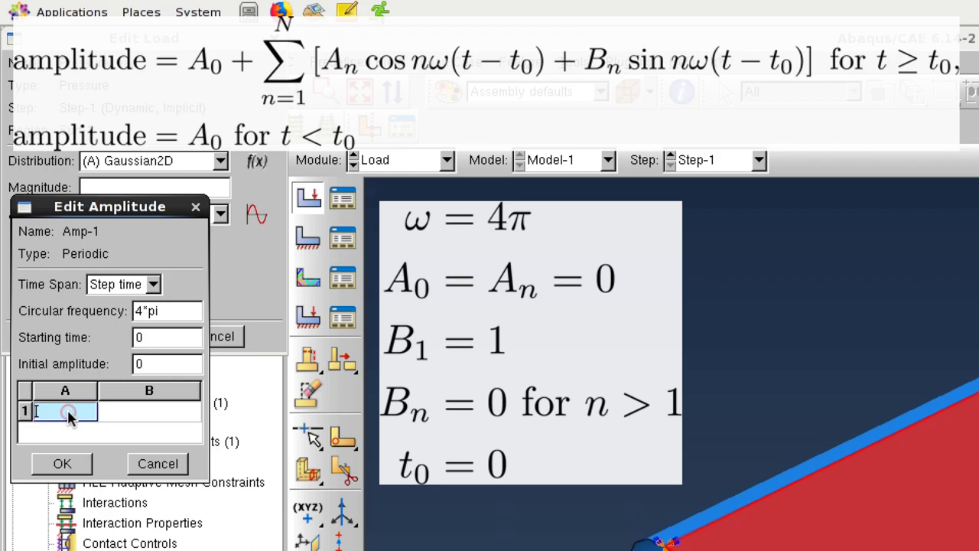
pyautogui.write('0')
pyautogui.click(143, 414)
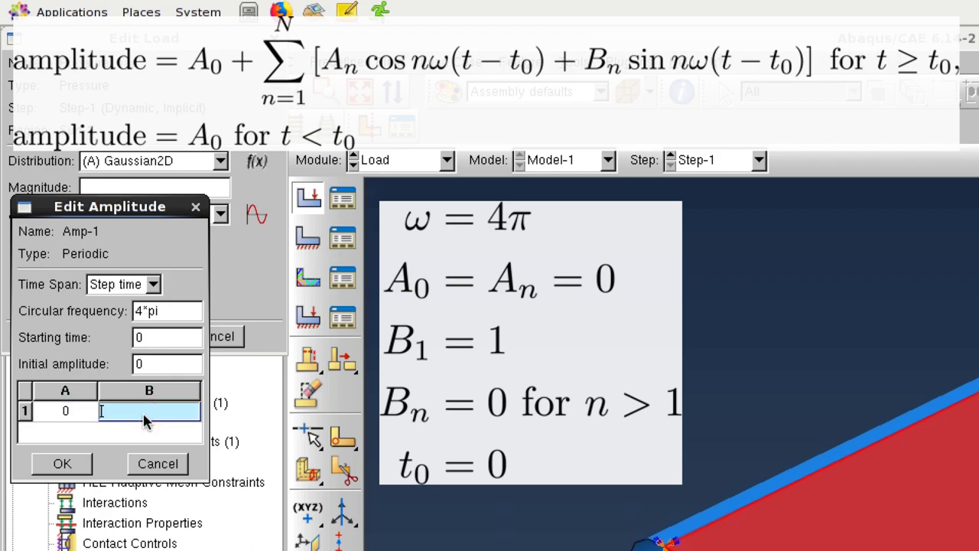
pyautogui.write('1')
pyautogui.click(63, 464)
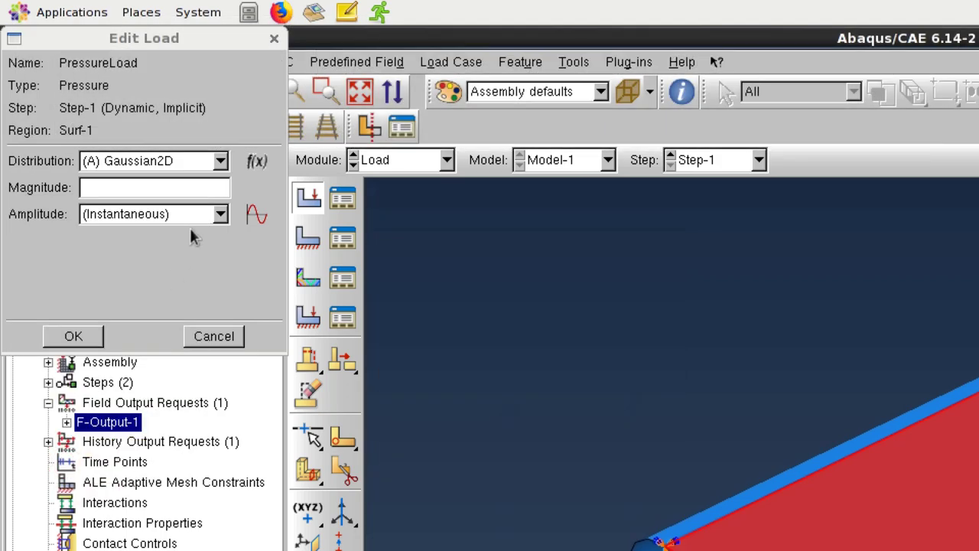
# Step: Assign amplitude Amp-1 and magnitude 1000 to the pressure load and create it
pyautogui.click(220, 215)
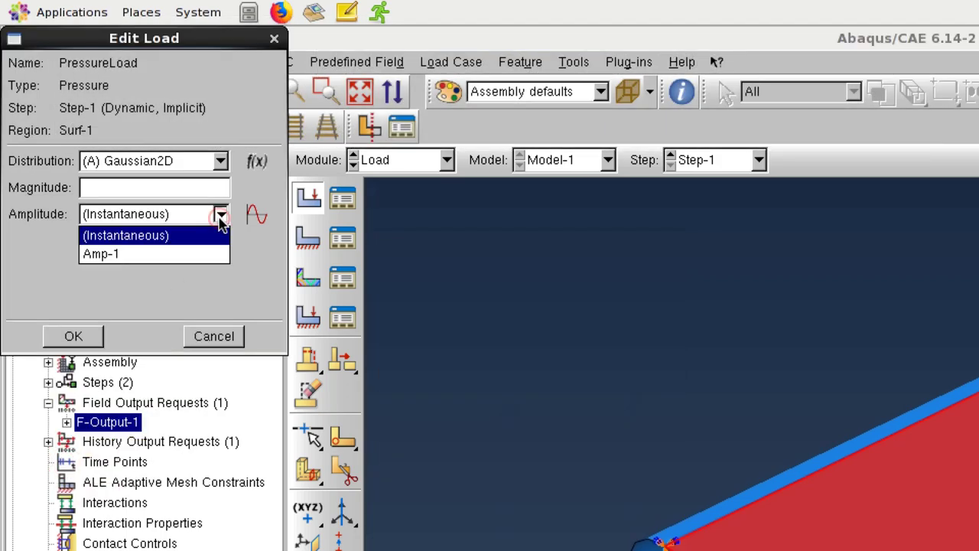
pyautogui.click(197, 257)
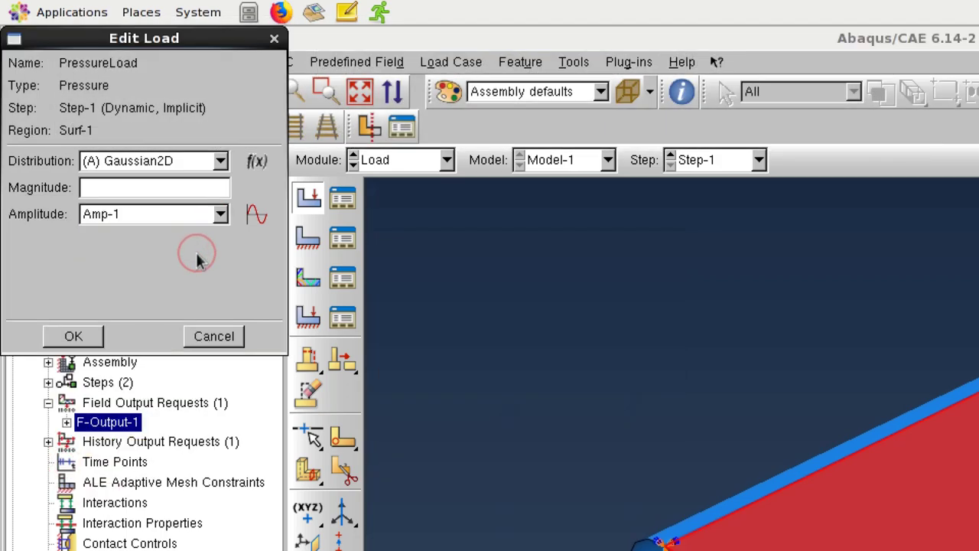
pyautogui.click(192, 191)
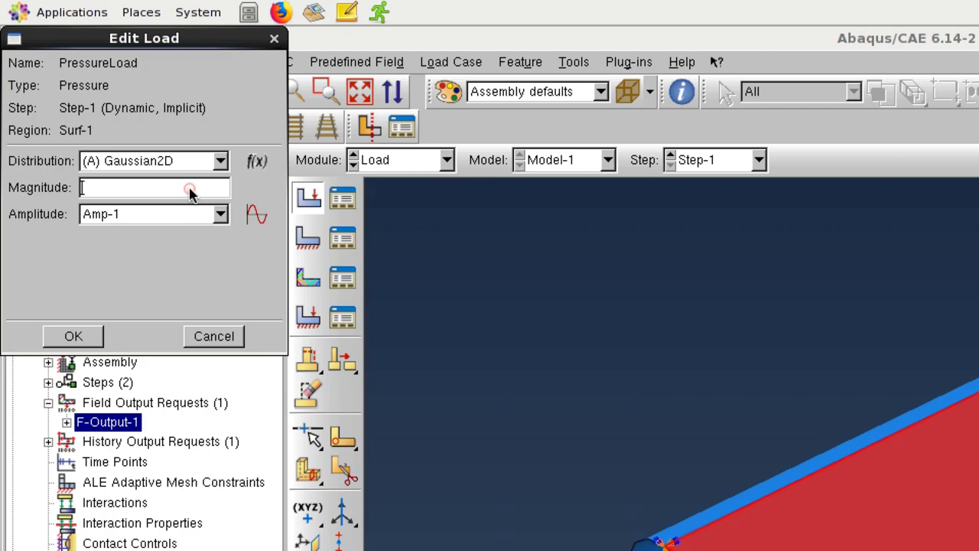
pyautogui.write('1000')
pyautogui.click(73, 336)
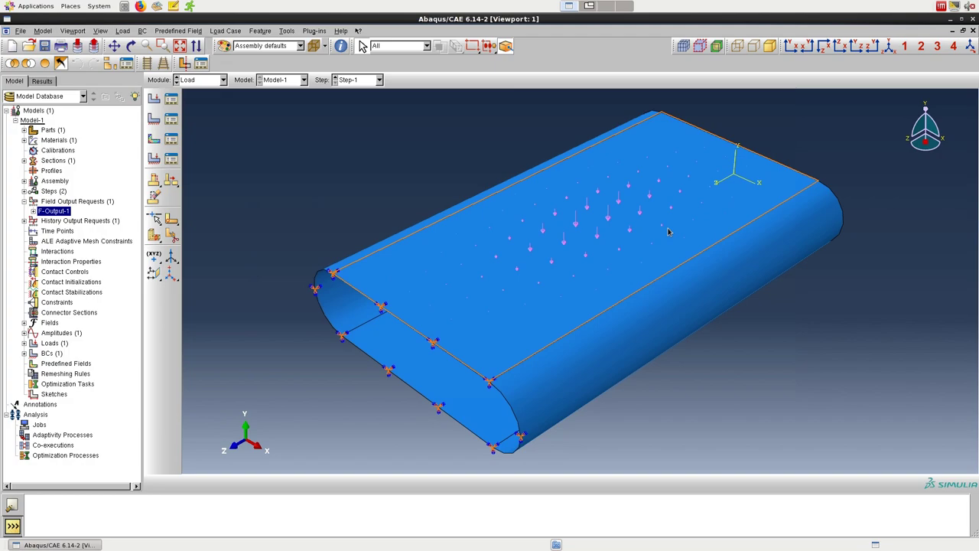
# Step: In the Mesh module, seed the part with a global size of 0.003
pyautogui.click(223, 81)
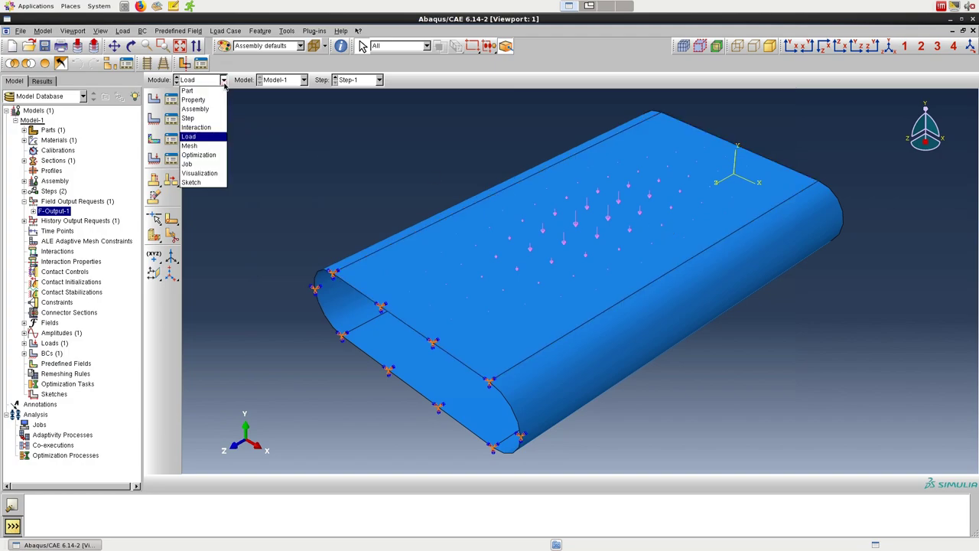
pyautogui.click(192, 145)
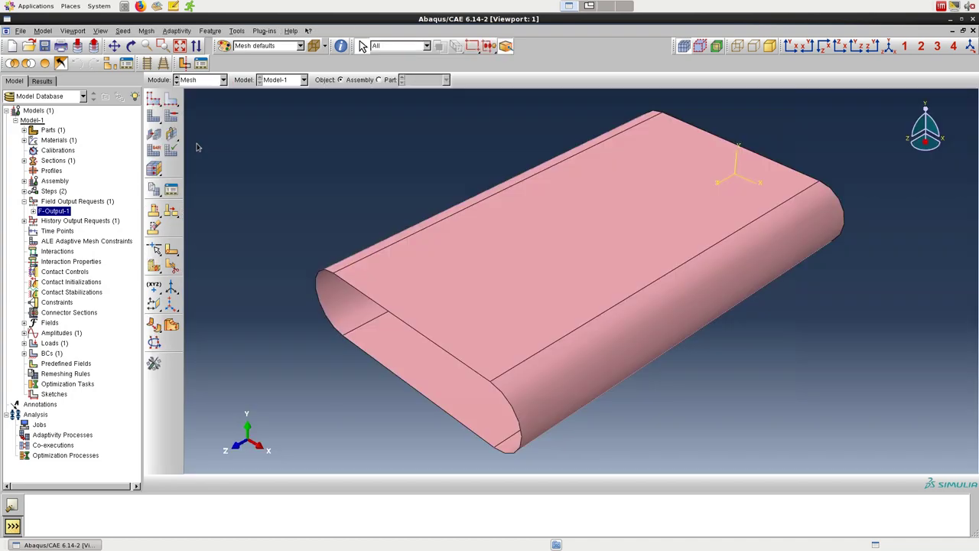
pyautogui.click(153, 97)
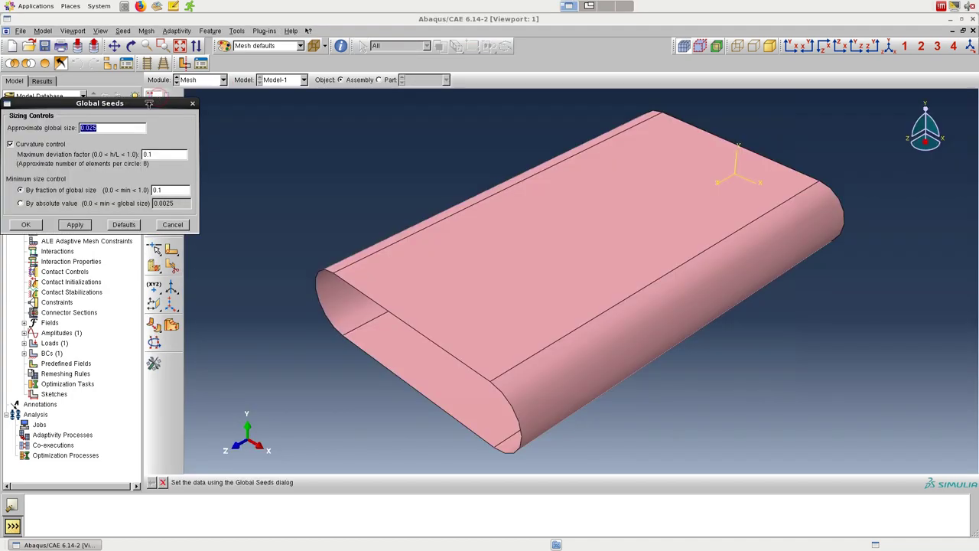
pyautogui.click(113, 129)
pyautogui.press('BackSpace')
pyautogui.press('BackSpace')
pyautogui.write('03')
pyautogui.click(26, 224)
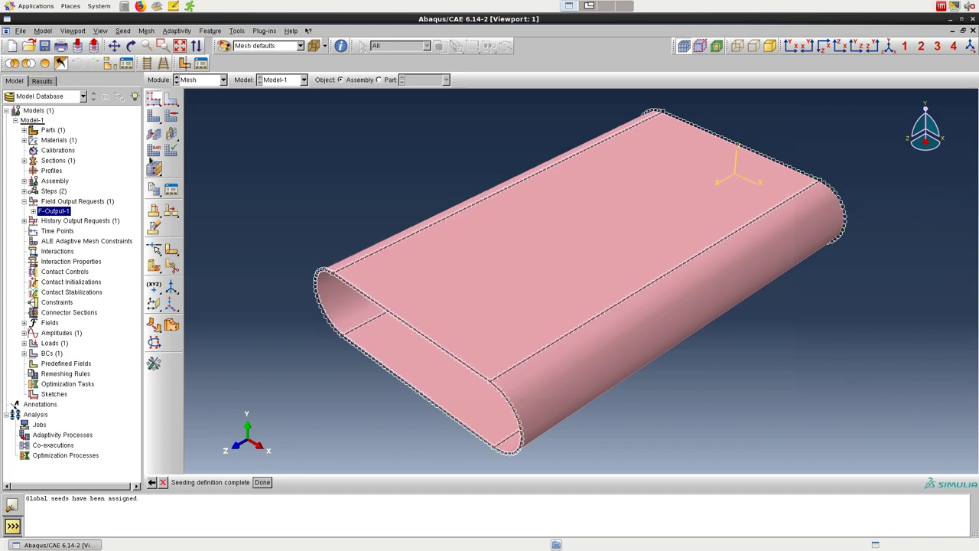
# Step: Mesh the part instance Part-1-1, producing 10126 elements
pyautogui.click(155, 116)
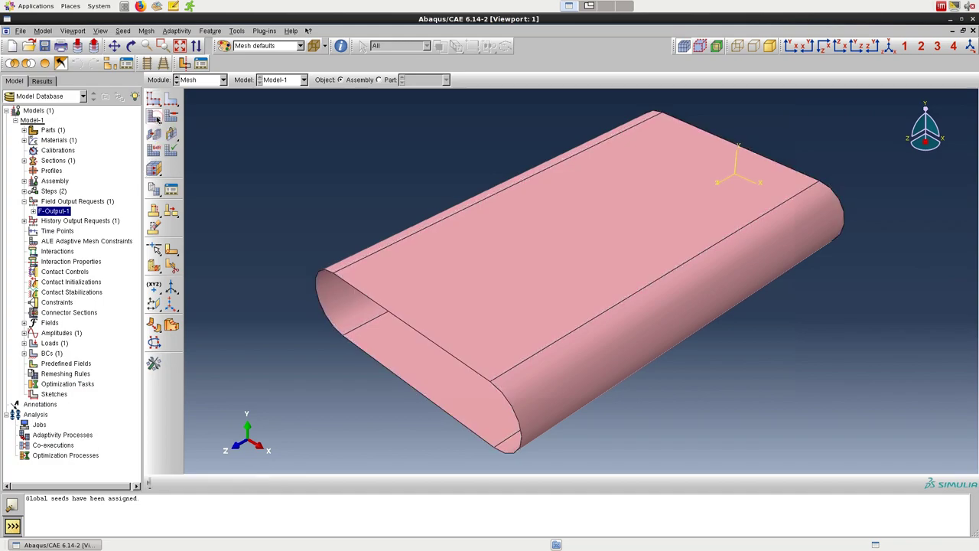
pyautogui.click(267, 482)
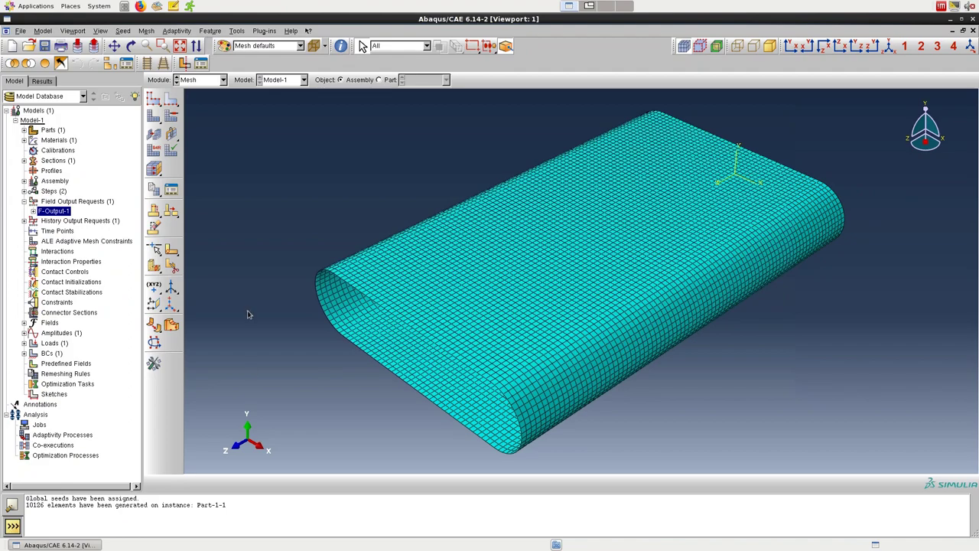
pyautogui.click(222, 81)
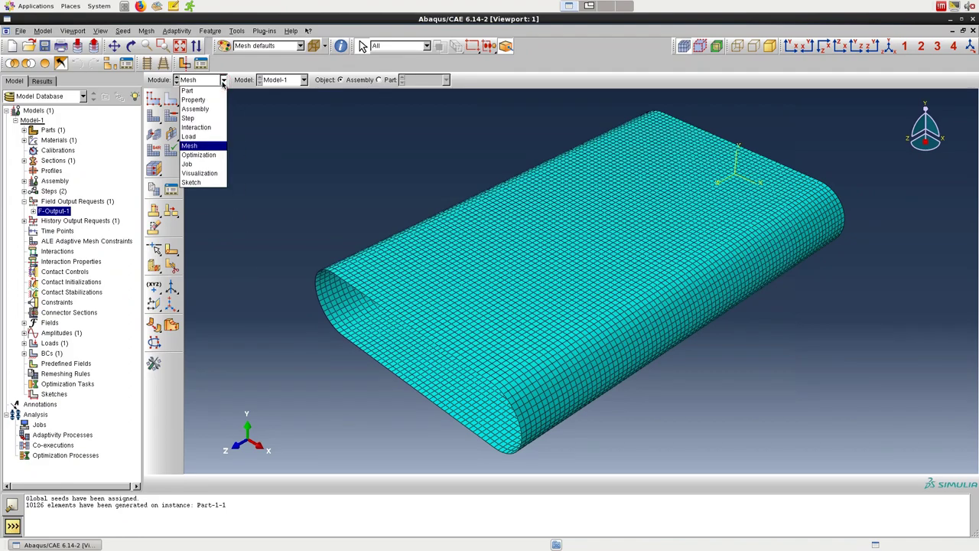
# Step: In the Job module, create the job DynNonUniformLoad for Model-1 with default settings
pyautogui.click(197, 165)
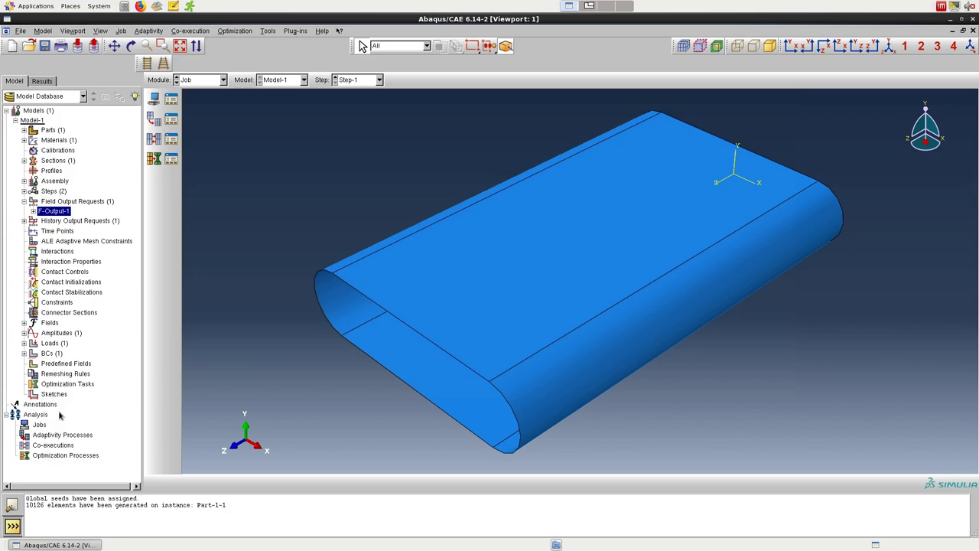
pyautogui.rightClick(36, 425)
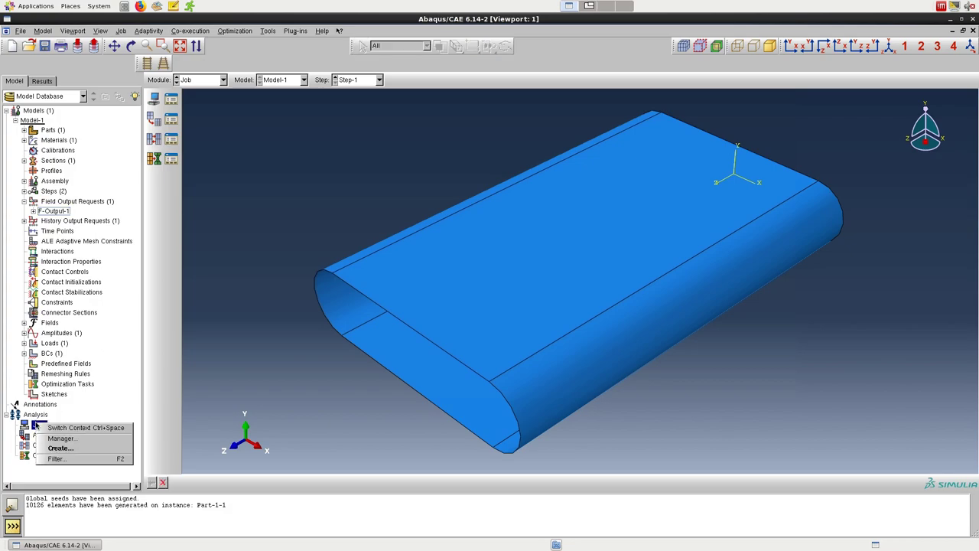
pyautogui.click(54, 448)
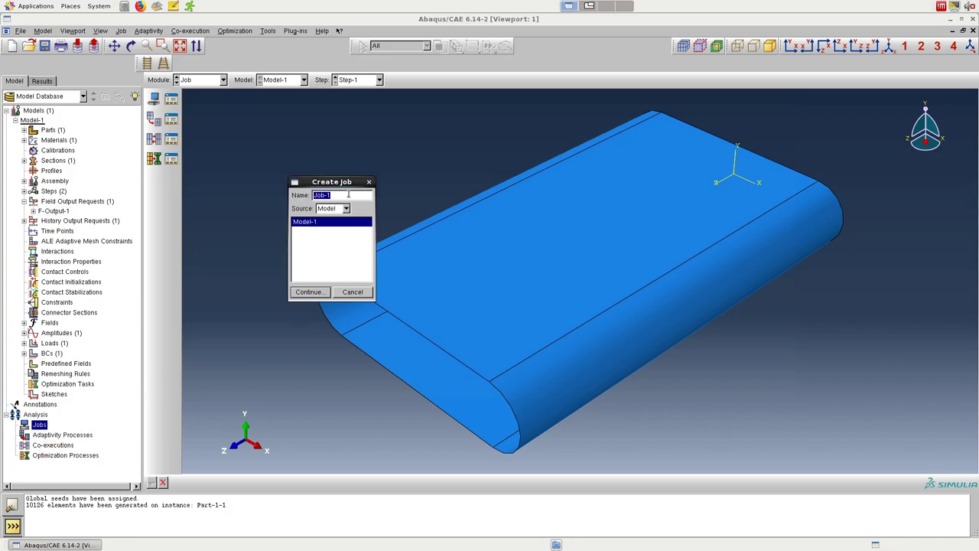
pyautogui.write('DynNonUniformLoad')
pyautogui.click(314, 293)
pyautogui.click(83, 258)
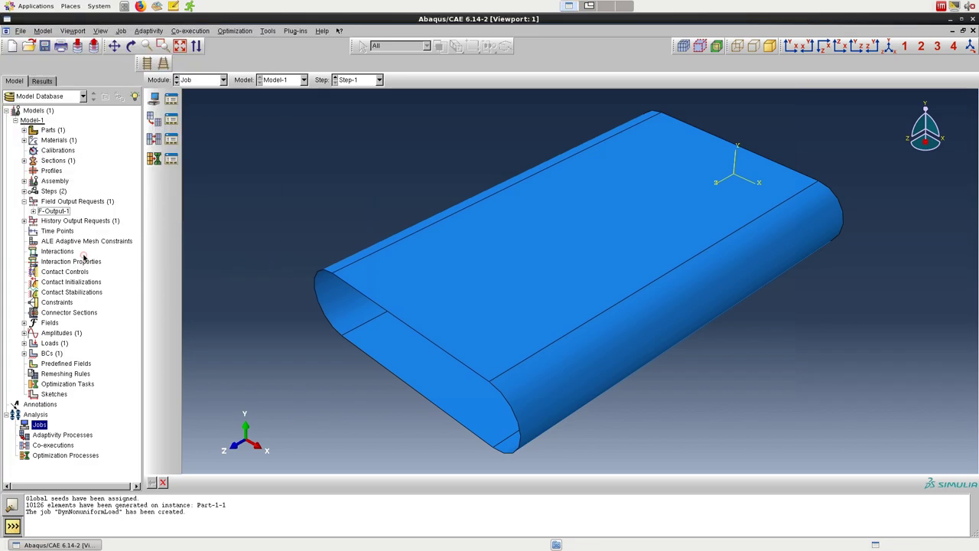
# Step: Submit the DynNonUniformLoad job and let it run to completion
pyautogui.click(16, 424)
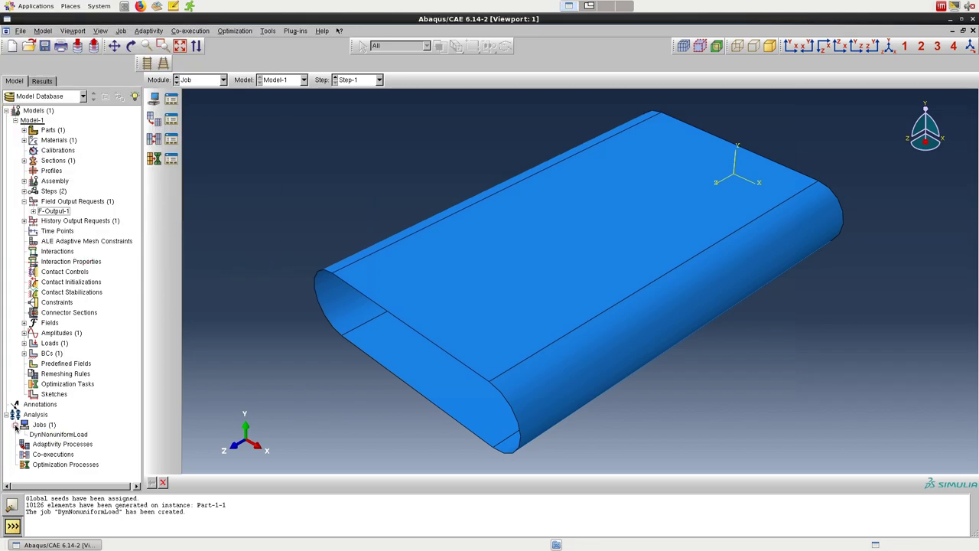
pyautogui.click(47, 435)
pyautogui.rightClick(43, 434)
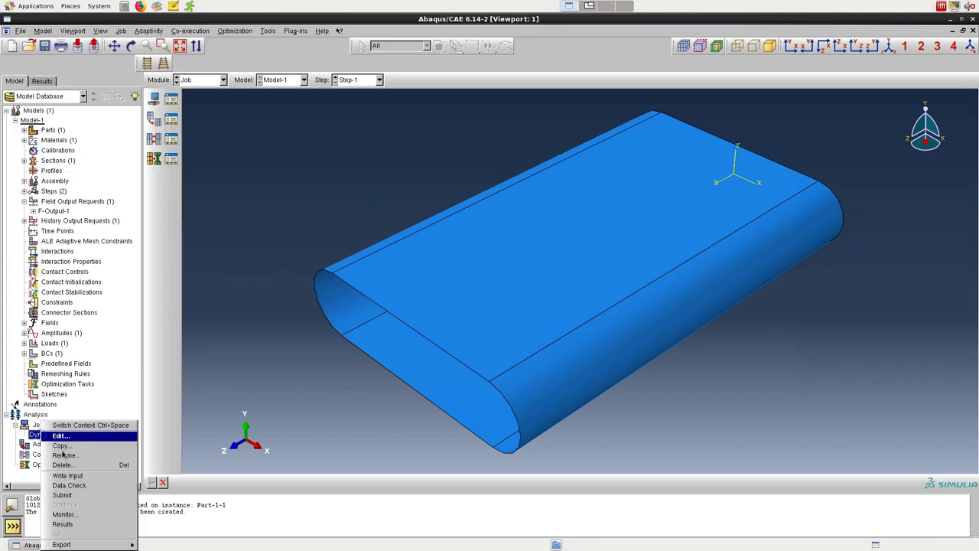
pyautogui.click(61, 495)
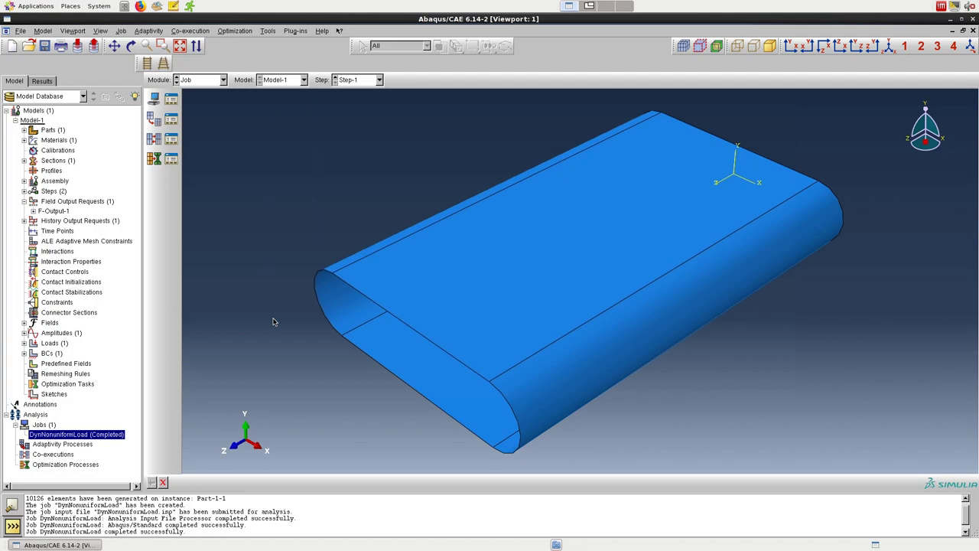
# Step: From the Load module, plot amplitude Amp-1 in the Amplitude Plotter plug-in, then close the plot
pyautogui.click(223, 80)
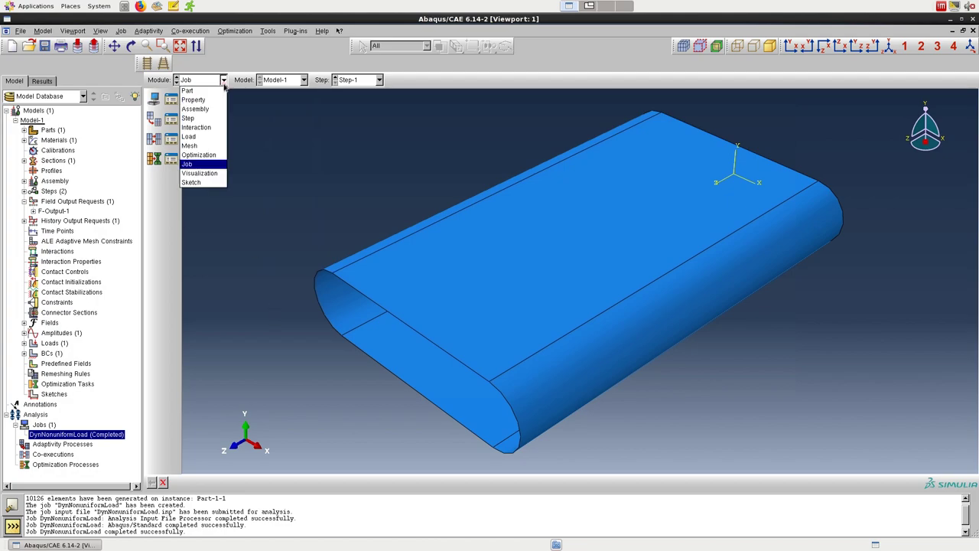
pyautogui.click(205, 139)
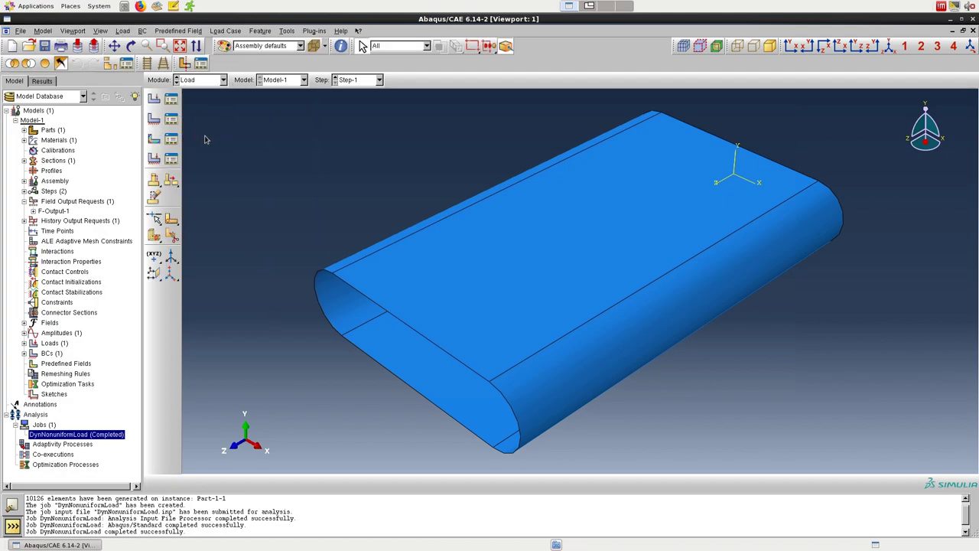
pyautogui.click(291, 32)
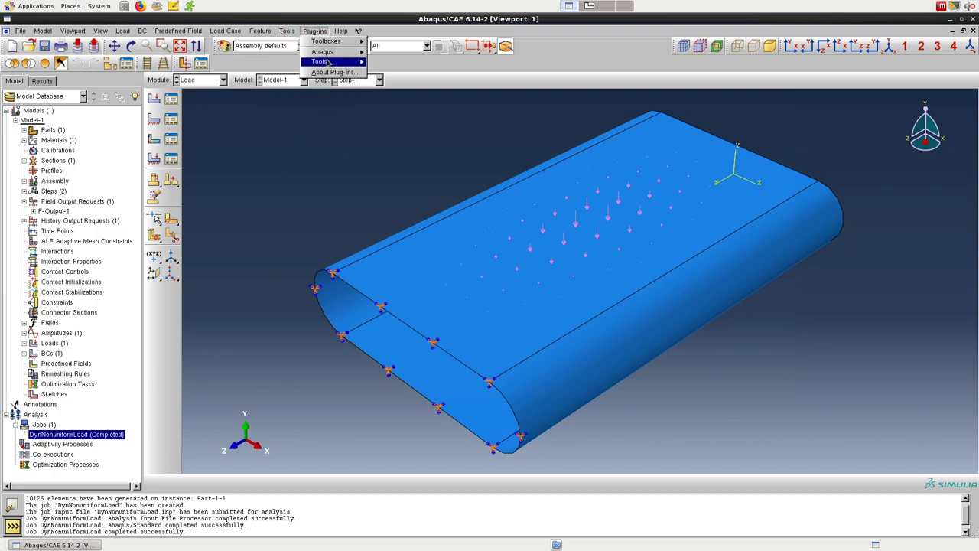
pyautogui.moveTo(329, 62)
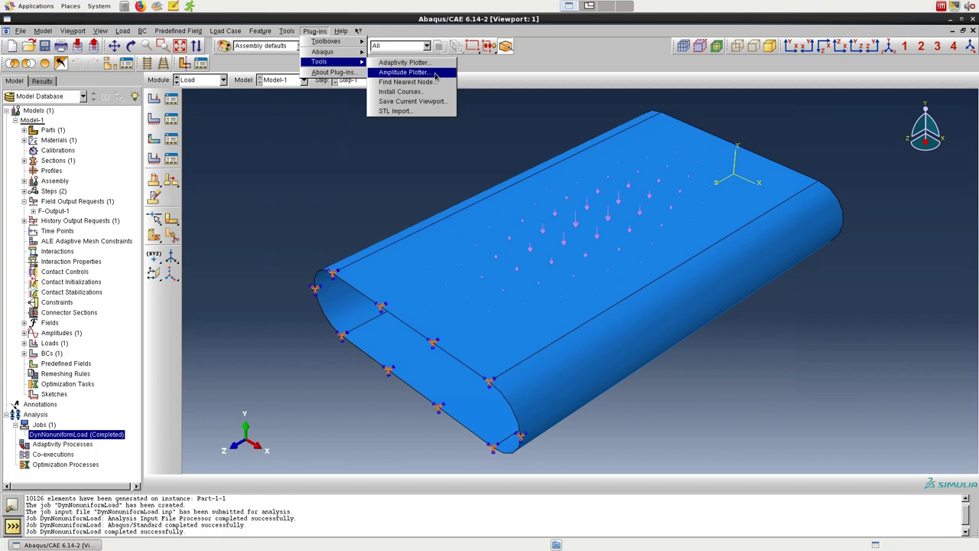
pyautogui.click(435, 73)
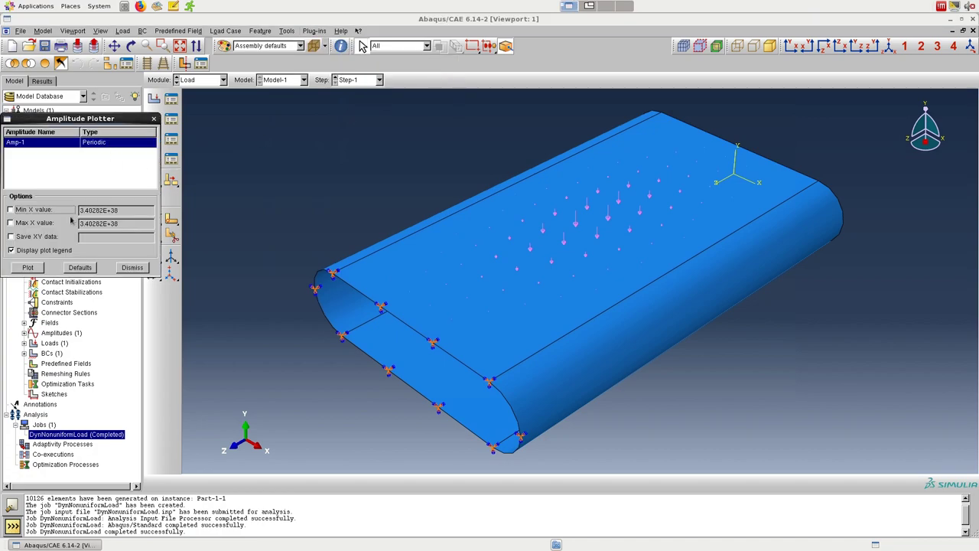
pyautogui.click(33, 269)
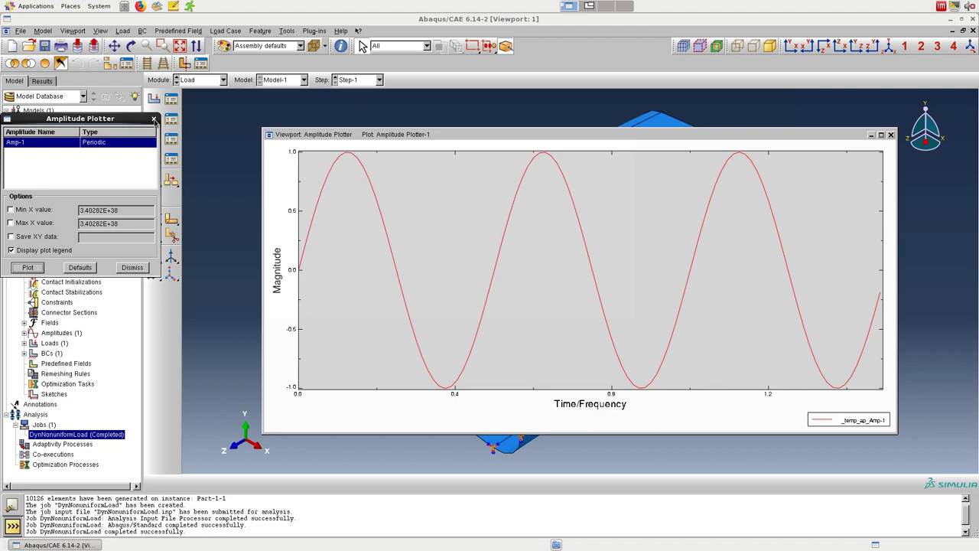
pyautogui.click(154, 120)
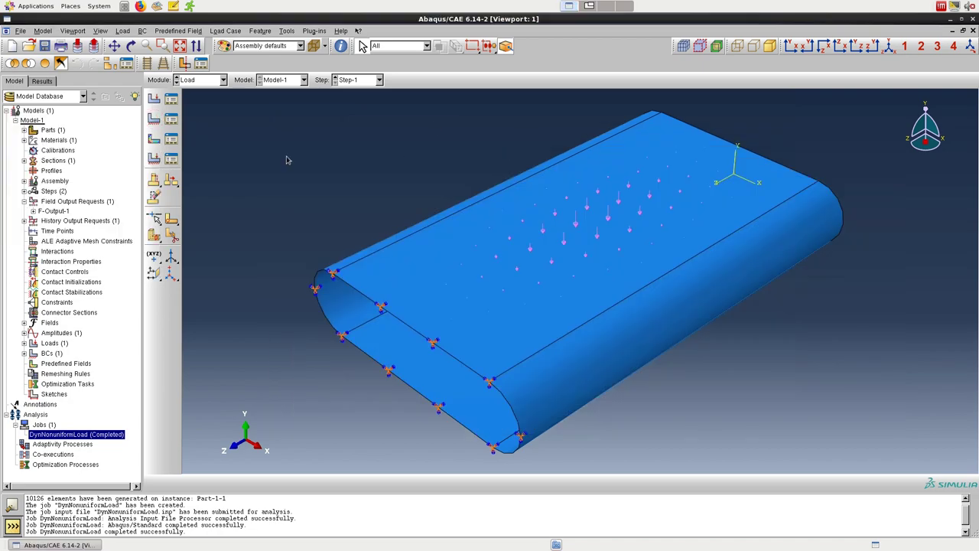
# Step: Open the DynNonuniformLoad results and plot Mises contours on the deformed shape
pyautogui.click(223, 80)
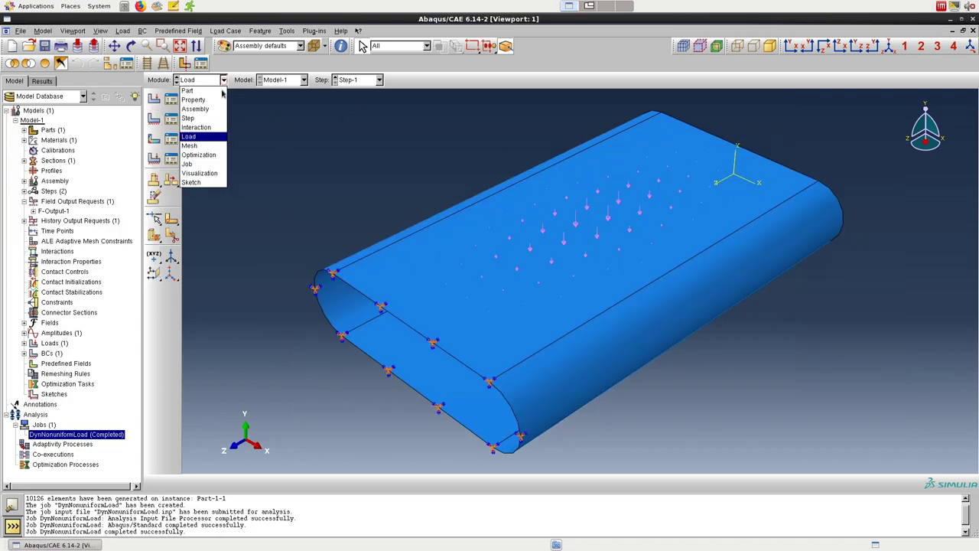
pyautogui.click(204, 170)
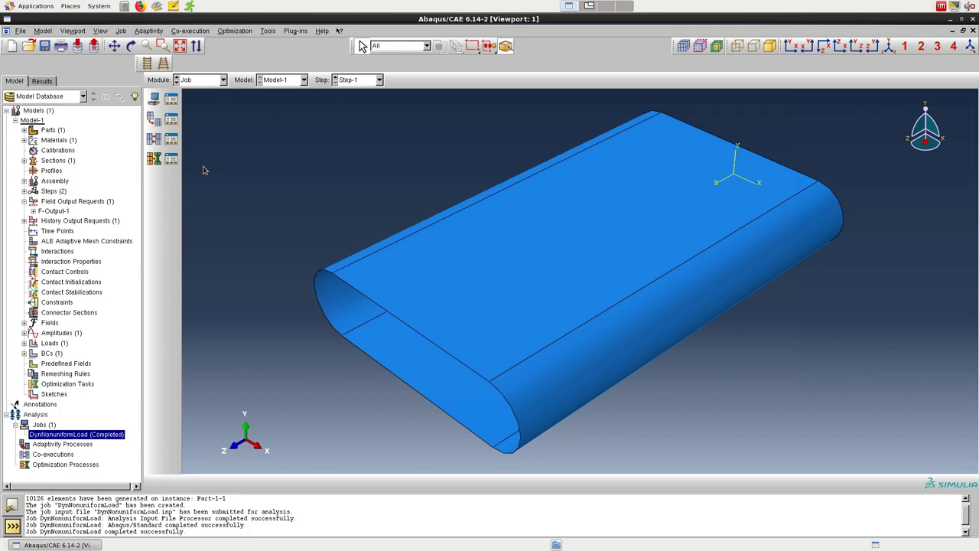
pyautogui.rightClick(69, 435)
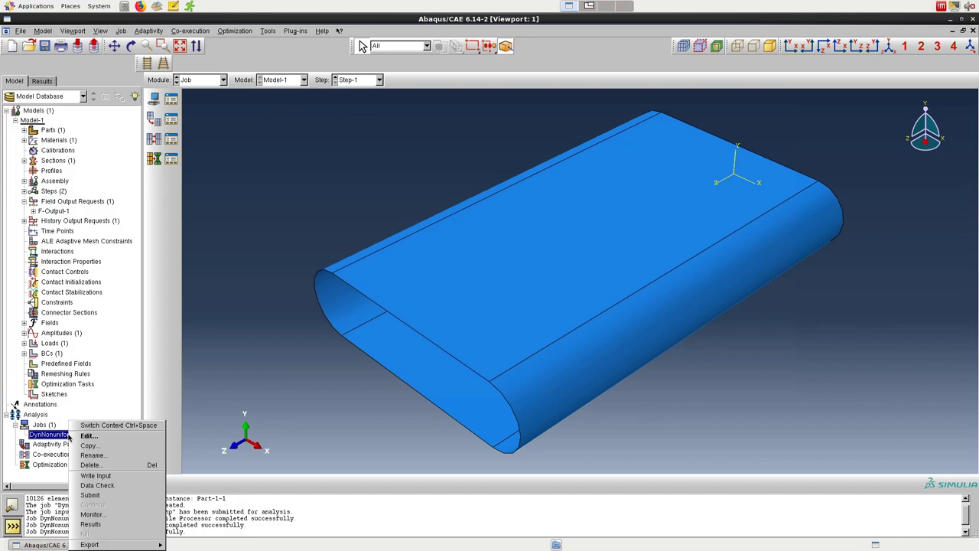
pyautogui.click(98, 524)
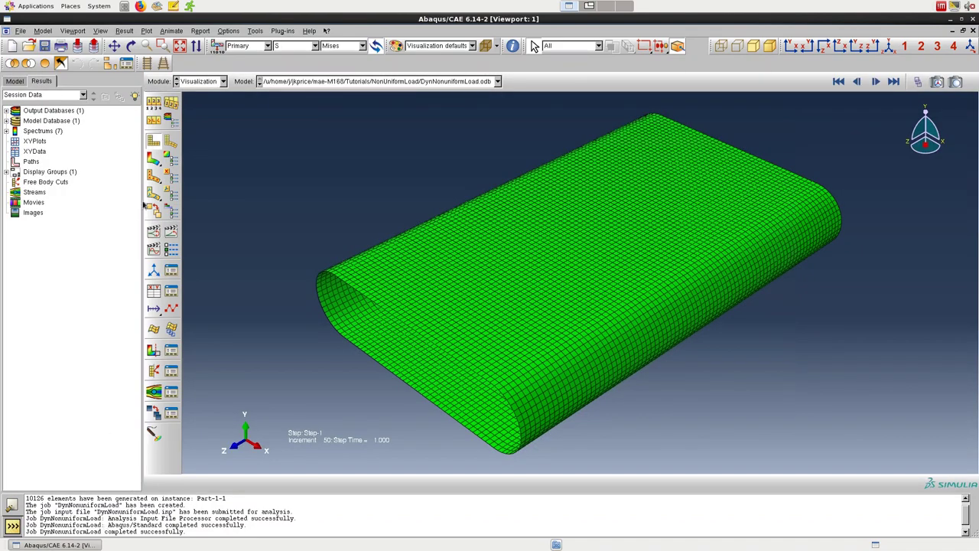
pyautogui.click(156, 162)
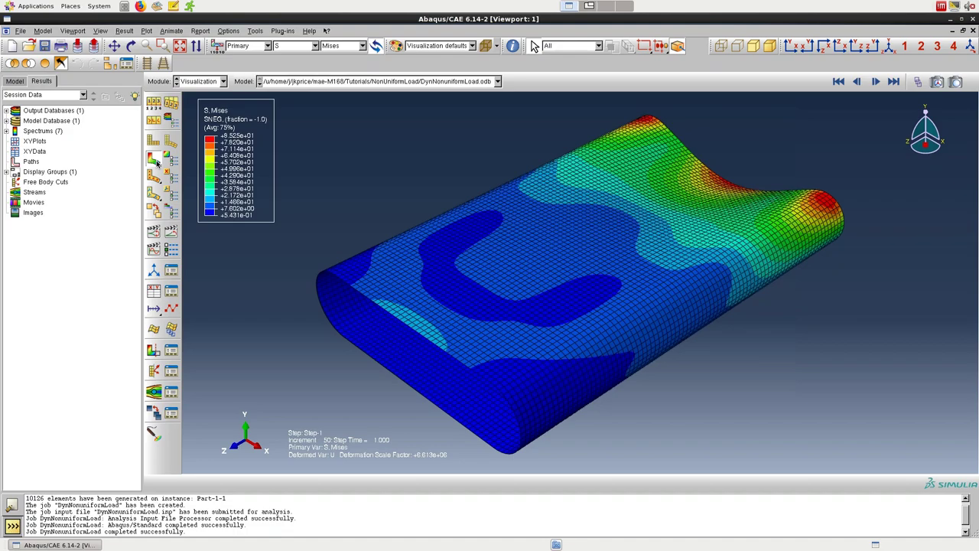
# Step: Step the results from the first frame forward to increment 4, step time 0.08
pyautogui.click(835, 82)
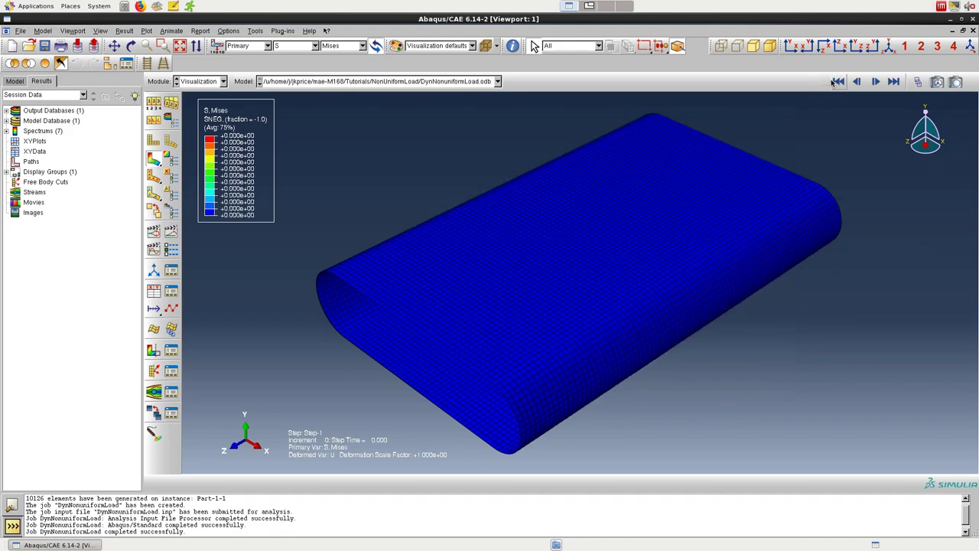
pyautogui.click(875, 82)
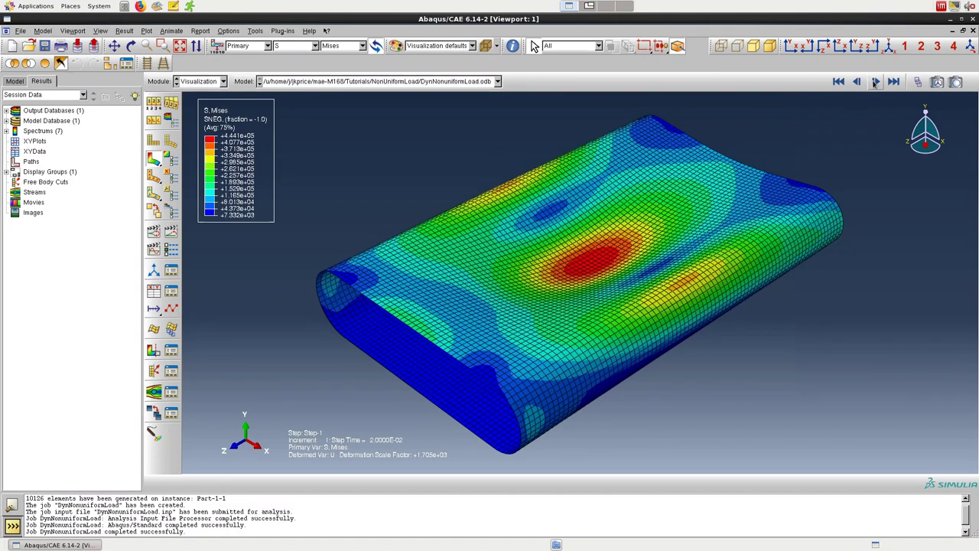
pyautogui.click(875, 82)
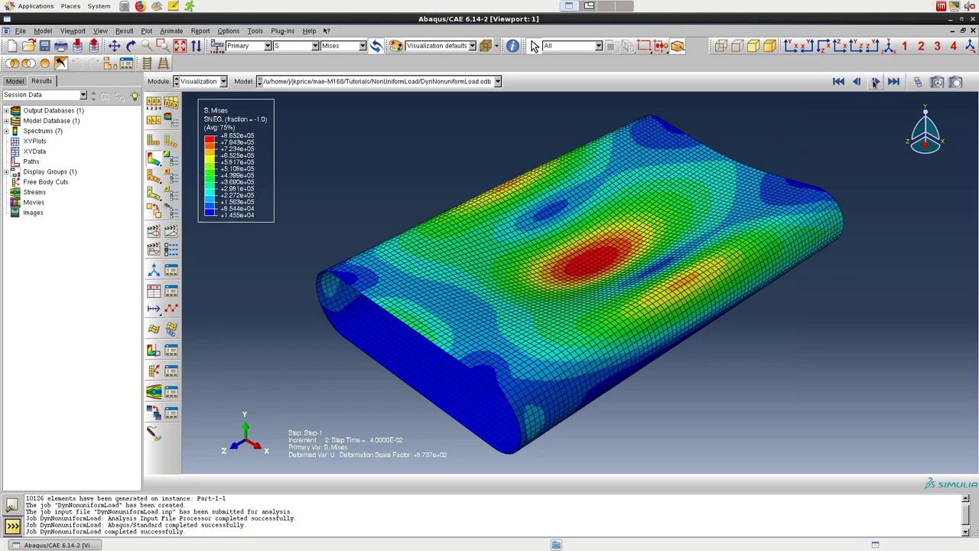
pyautogui.click(875, 82)
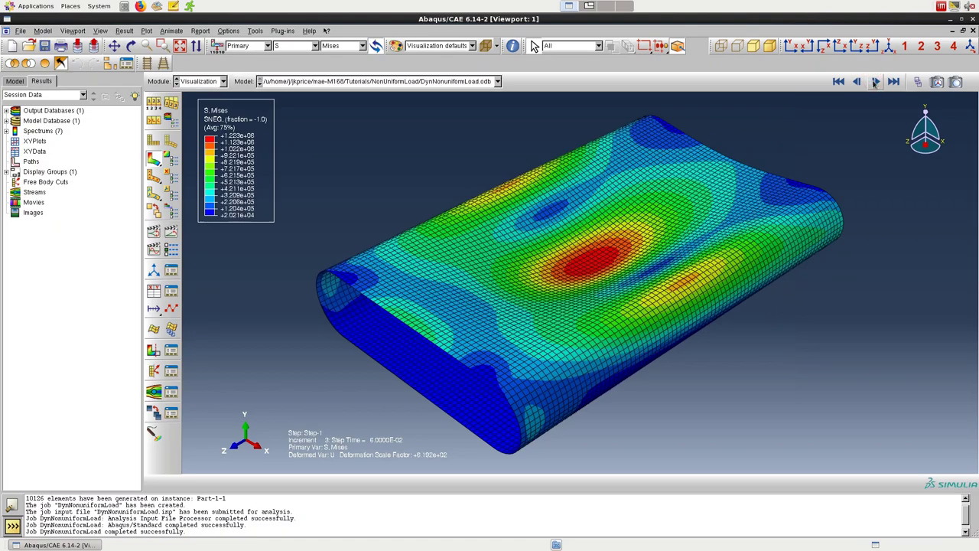
pyautogui.click(875, 82)
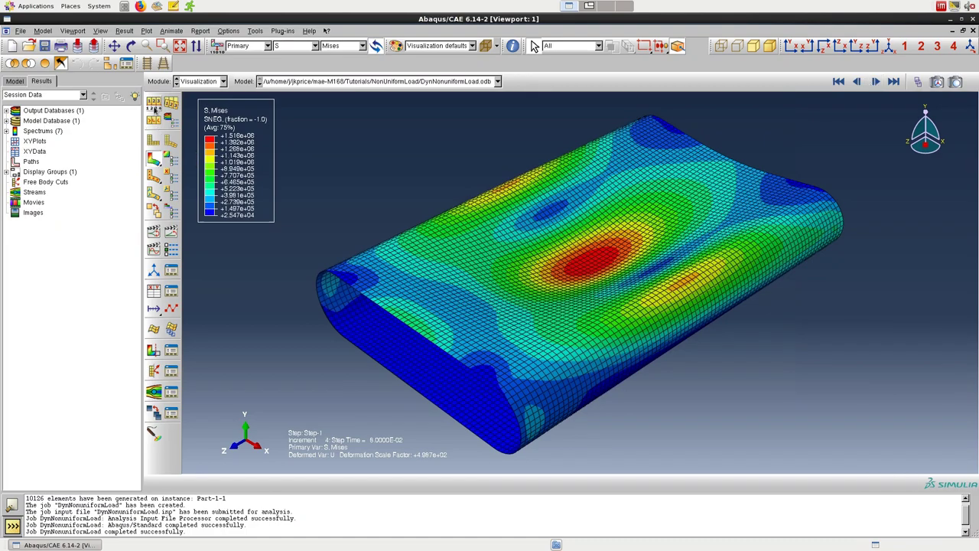
# Step: In Common Plot Options, apply a uniform deformation scale factor of 600
pyautogui.click(153, 102)
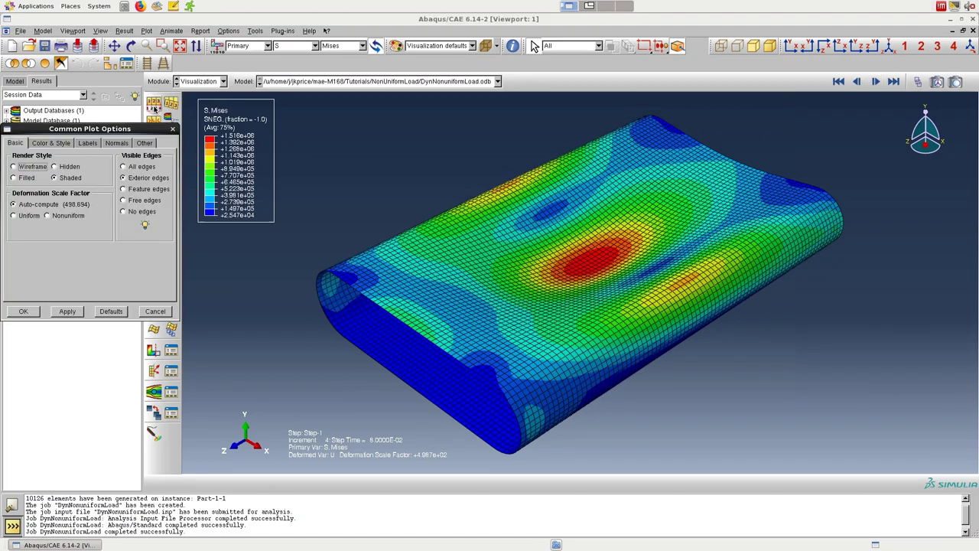
pyautogui.click(25, 216)
pyautogui.tripleClick(67, 229)
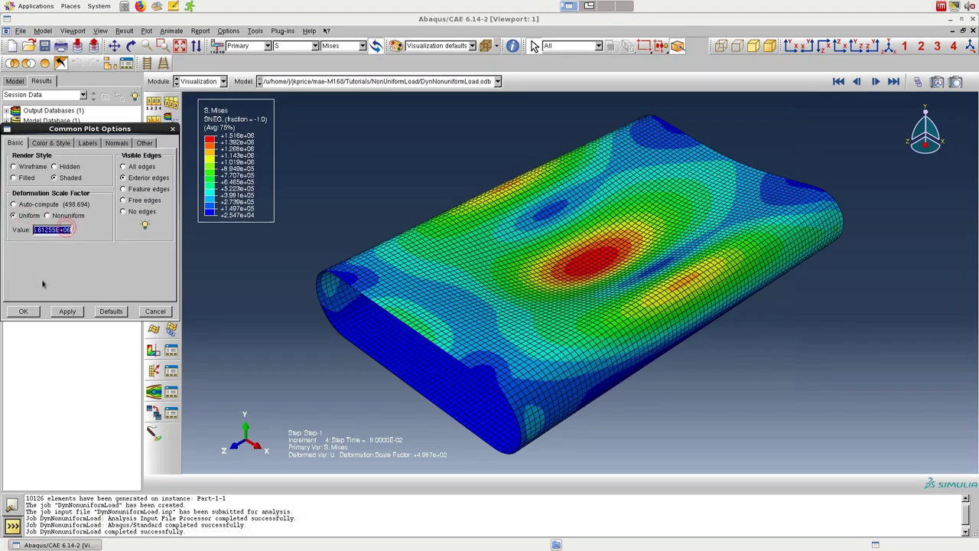
pyautogui.write('1')
pyautogui.write('00')
pyautogui.click(67, 311)
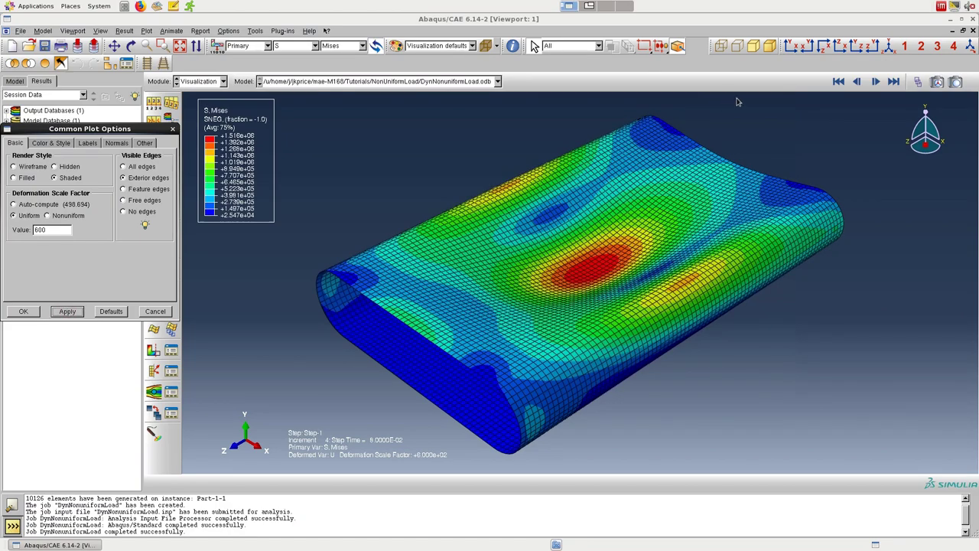
# Step: Play the animation from the first increment, pause it at increment 5, and close the options
pyautogui.click(840, 81)
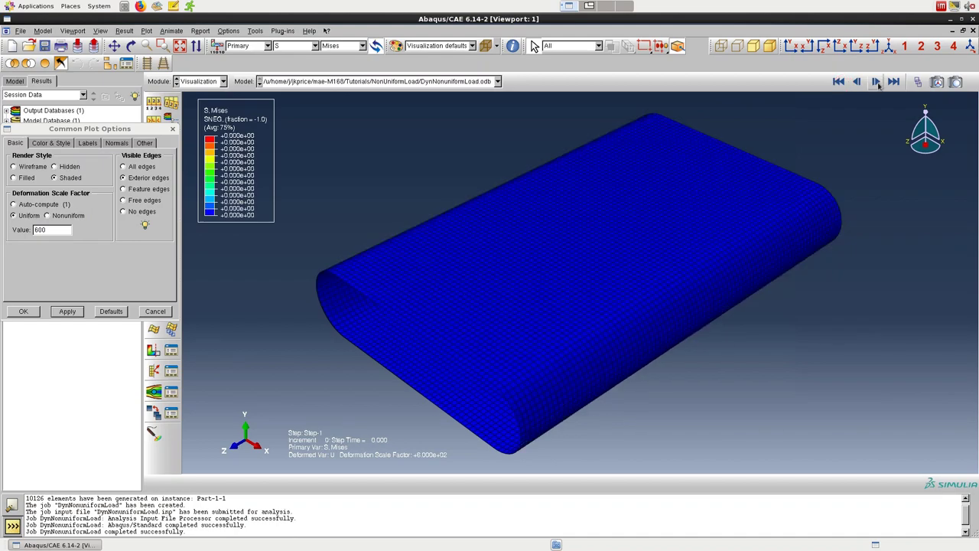
pyautogui.click(876, 81)
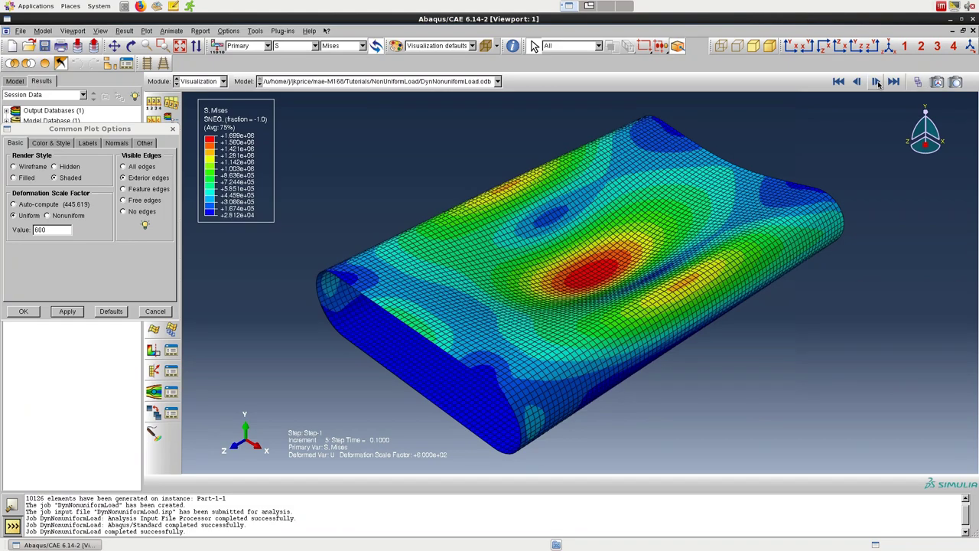
pyautogui.click(877, 82)
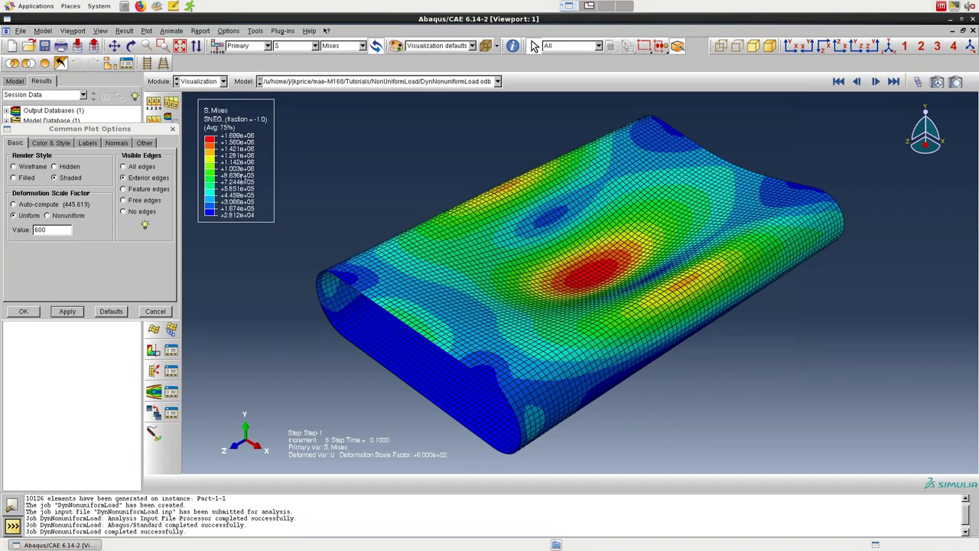
pyautogui.click(172, 129)
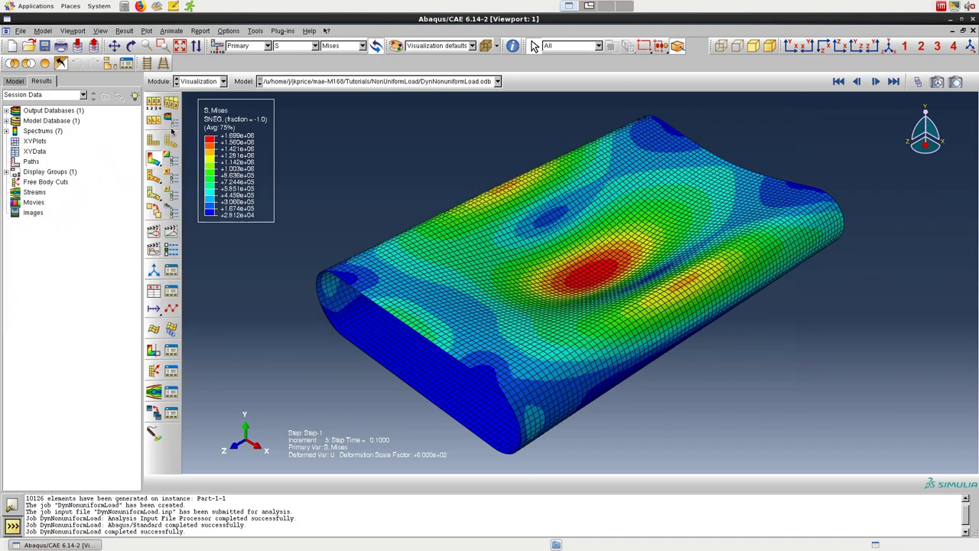